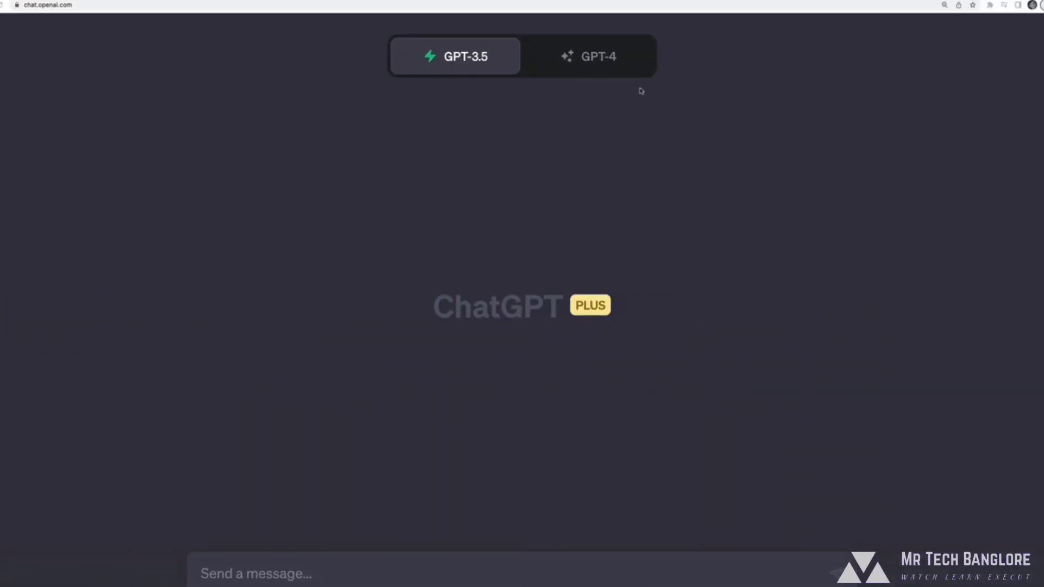
# Switch to GPT-4 and write 'Generate me a playlist of 10 songs to play while I sail around the world'.
pyautogui.click(590, 56)
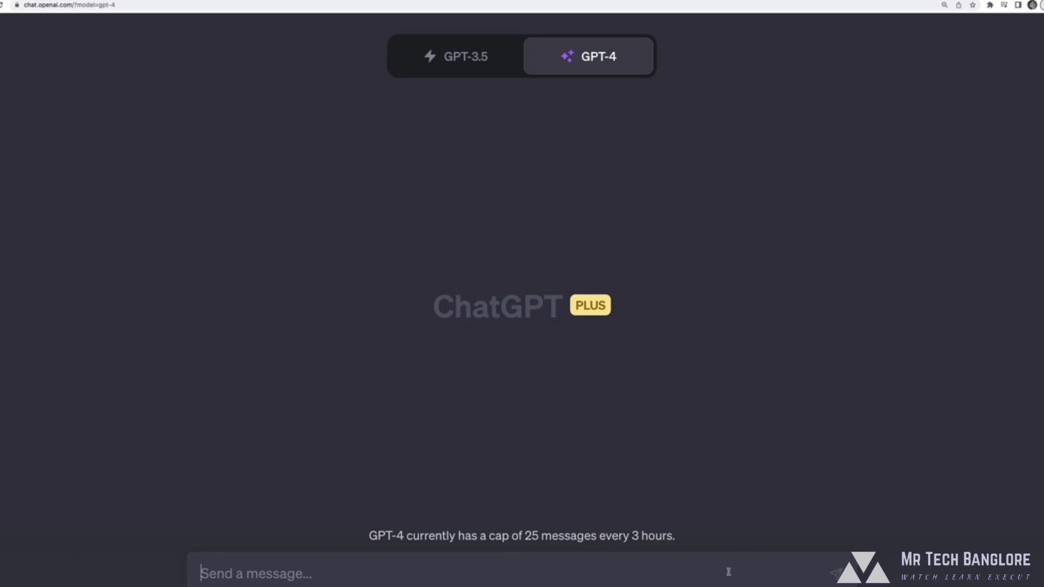
pyautogui.write('Generate')
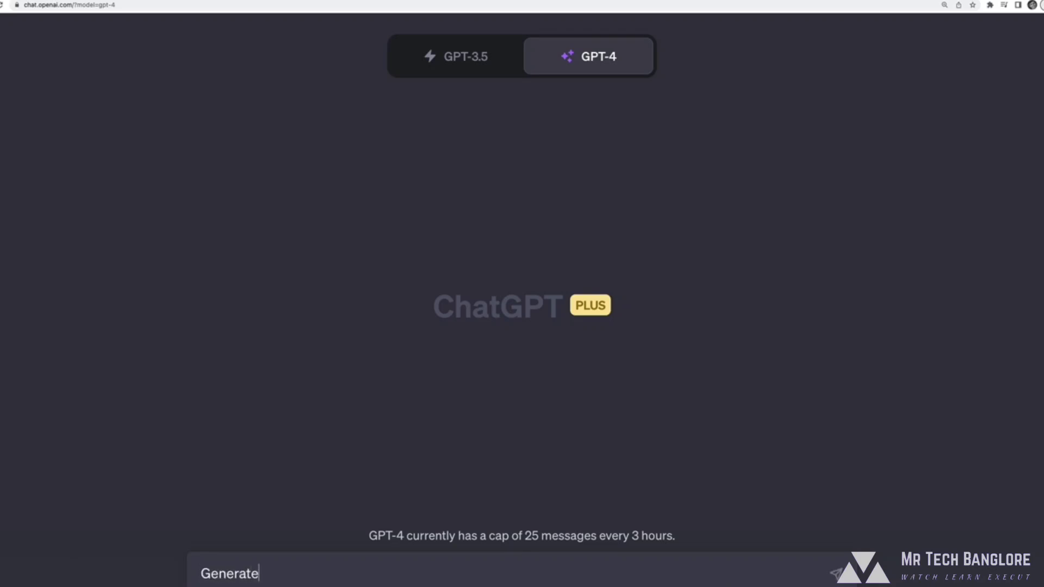
pyautogui.write(' me a playlist')
pyautogui.press('super+equal')
pyautogui.press('super+equal')
pyautogui.press('super+equal')
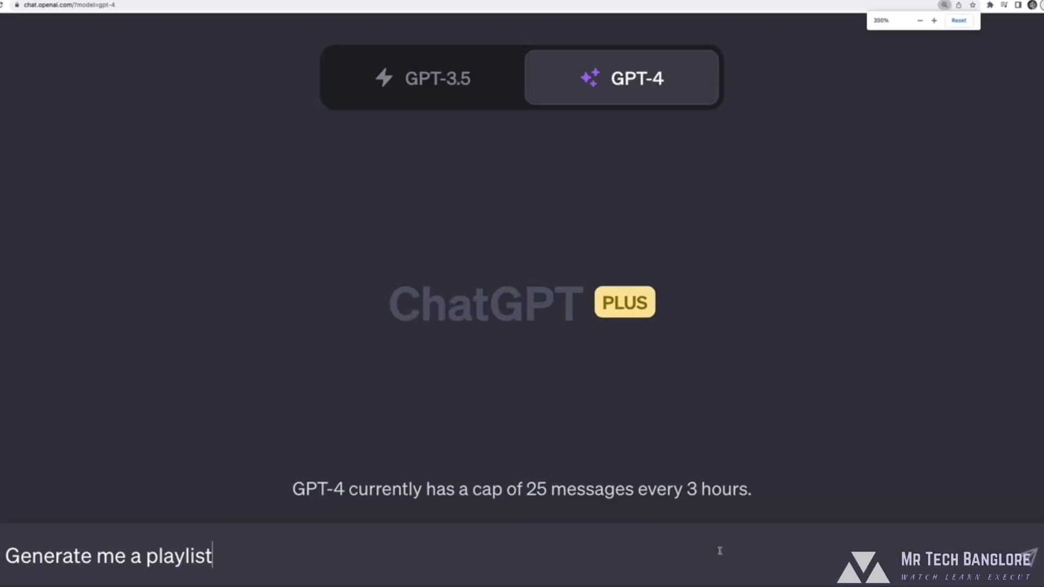
pyautogui.write('of 10 song')
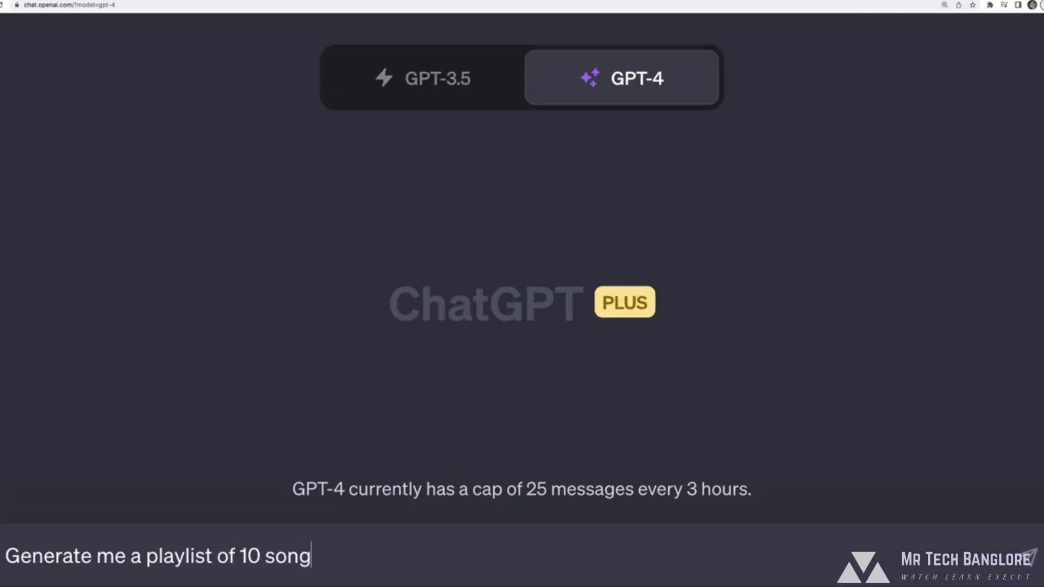
pyautogui.write('s to play while I sail around the world')
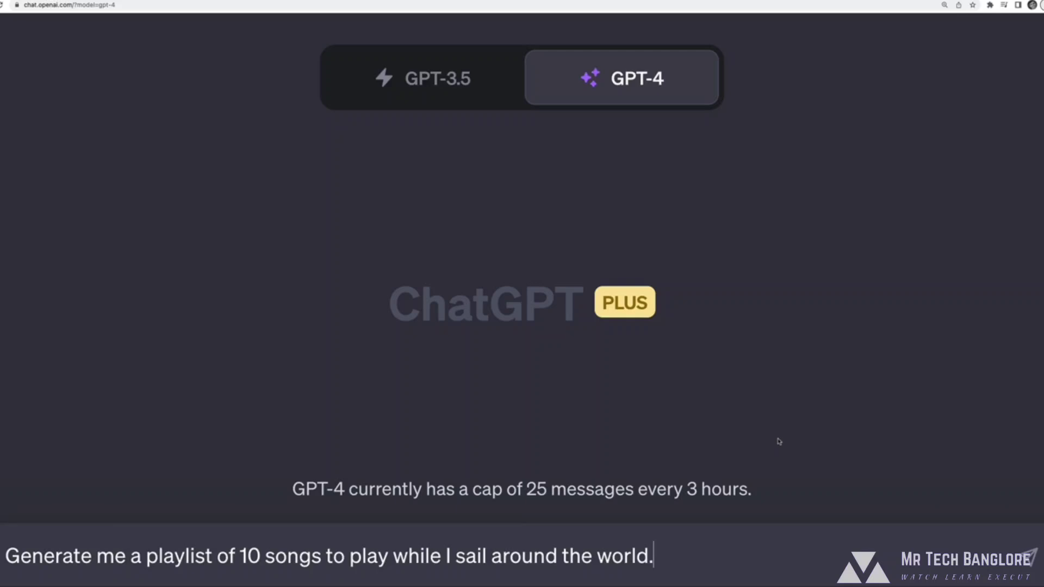
pyautogui.press('BackSpace')
# Send the sailing playlist prompt and read GPT-4's ten songs through 'Beyond the Sea'.
pyautogui.press('Return')
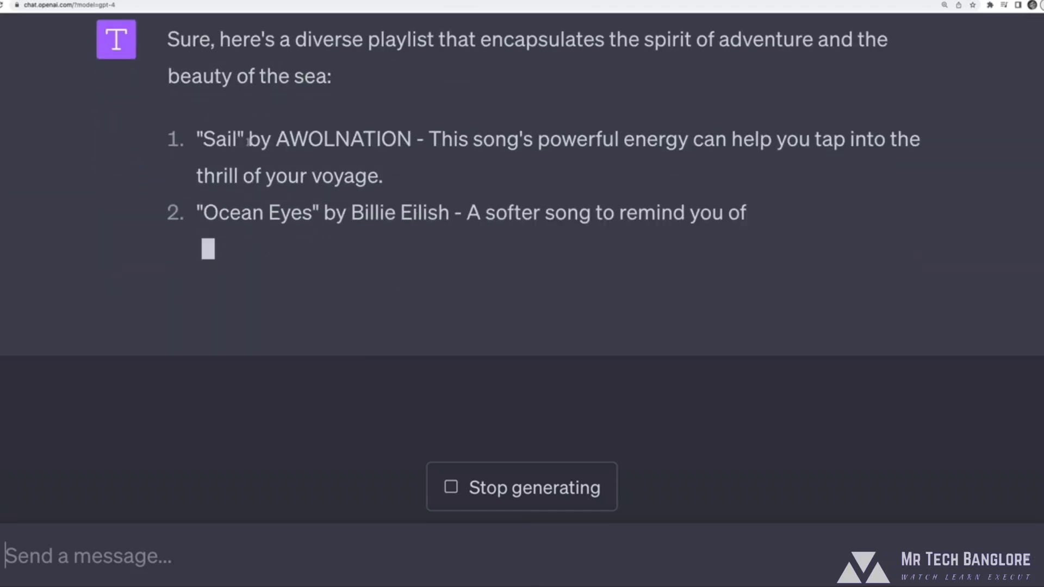
pyautogui.moveTo(275, 102); pyautogui.dragTo(289, 189)
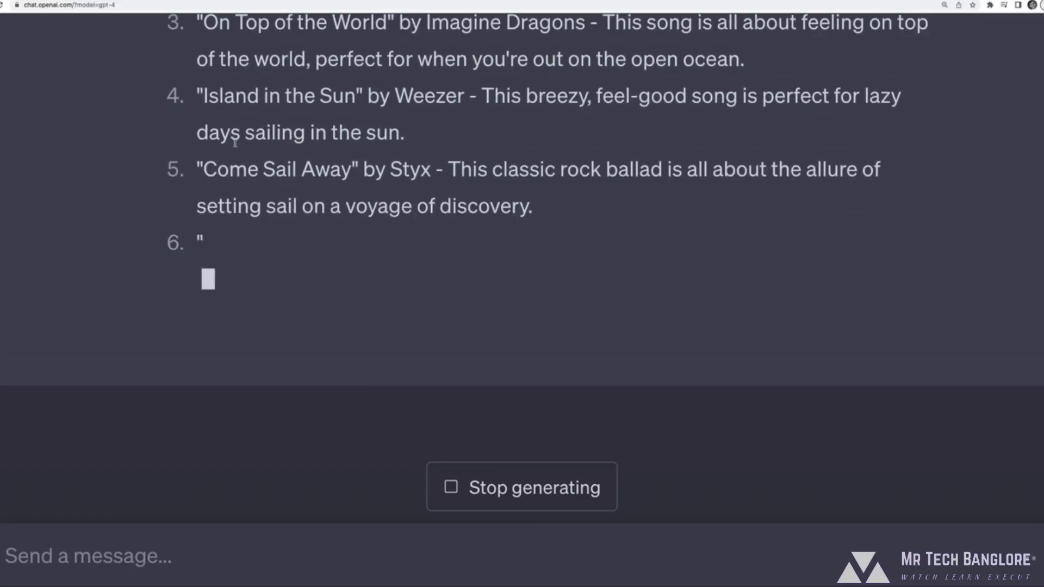
pyautogui.moveTo(197, 139); pyautogui.dragTo(436, 139)
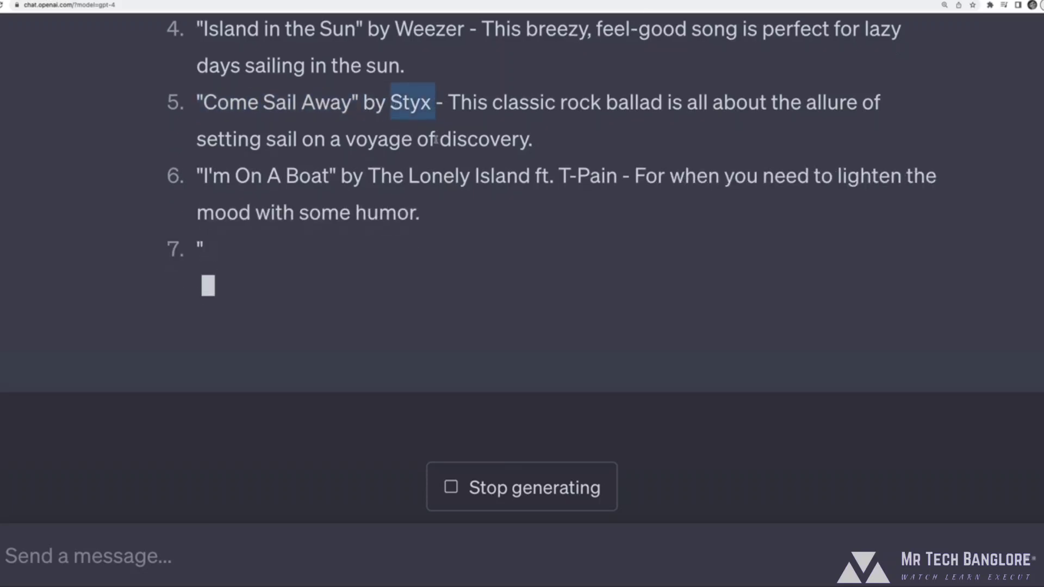
pyautogui.click(491, 169)
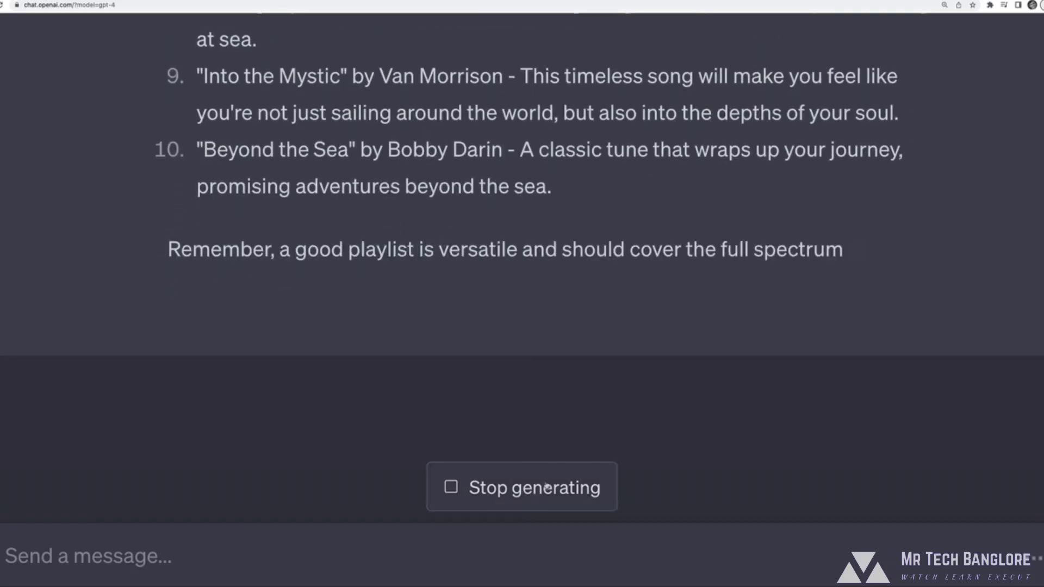
pyautogui.click(552, 478)
pyautogui.scroll(15, 510, 242)
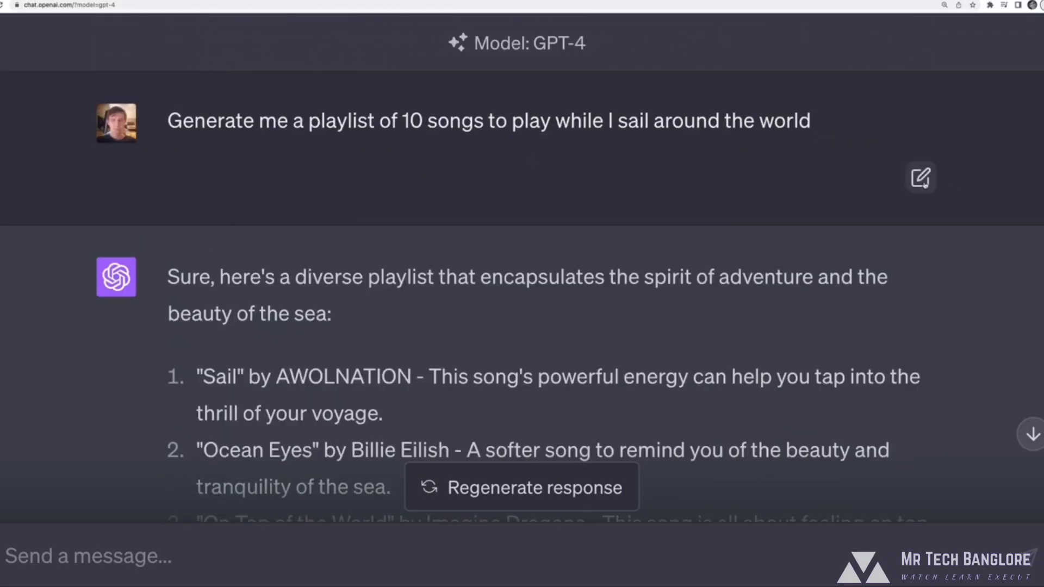
# Edit the prompt to append 'Use this format for each song:' and a '<song-title>' line.
pyautogui.click(920, 177)
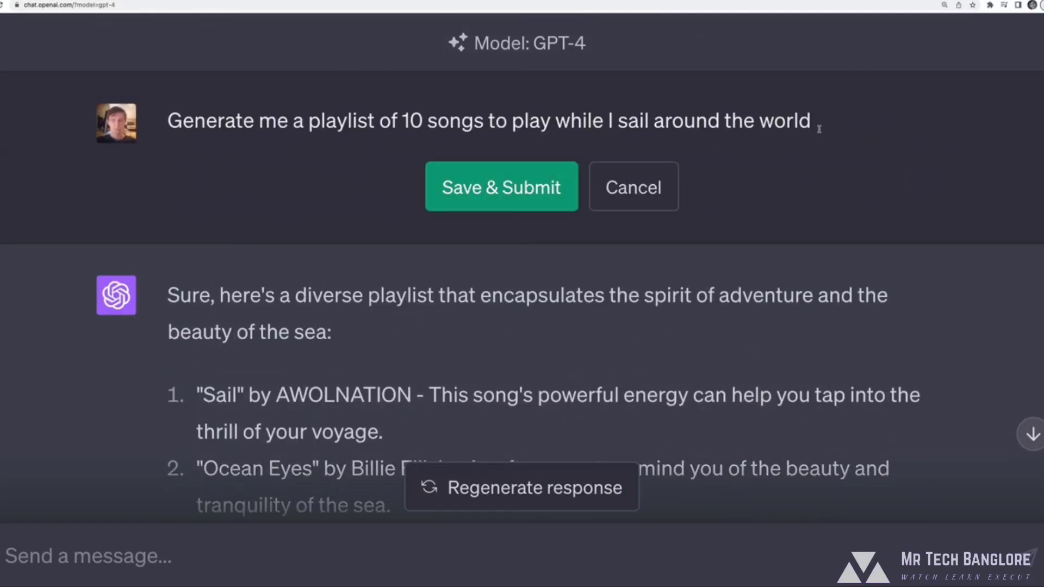
pyautogui.write('.  Use')
pyautogui.press('BackSpace')
pyautogui.press('BackSpace')
pyautogui.press('BackSpace')
pyautogui.write('Use this format ')
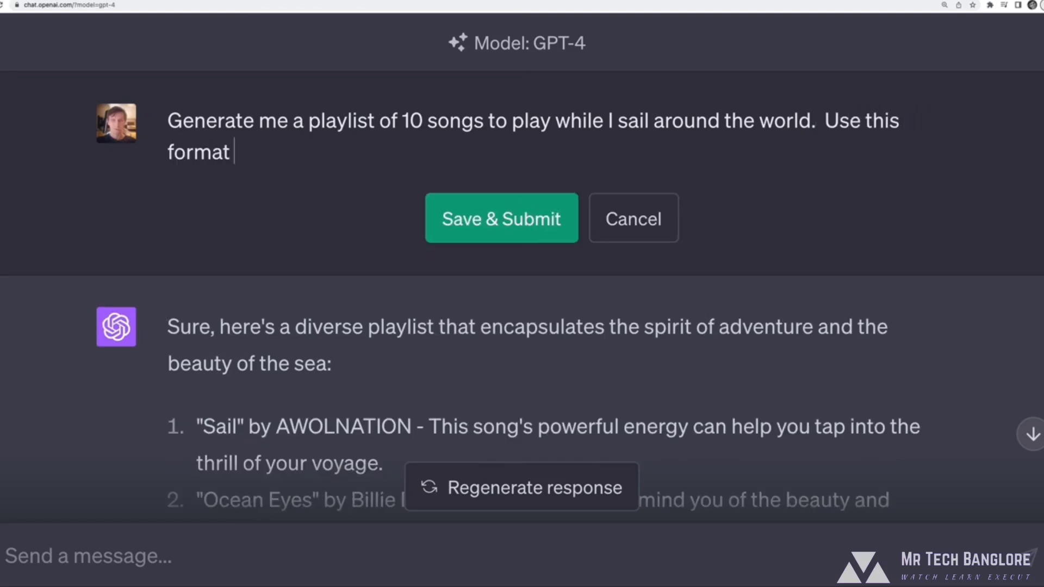
pyautogui.write('for each song:')
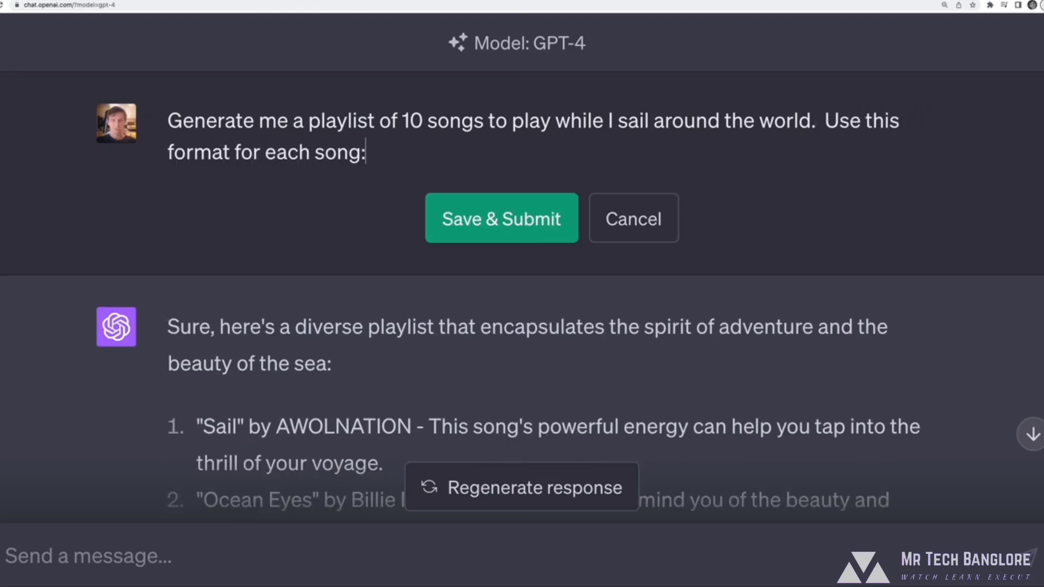
pyautogui.hotkey('shift', 'Return')
pyautogui.hotkey('shift', 'Return')
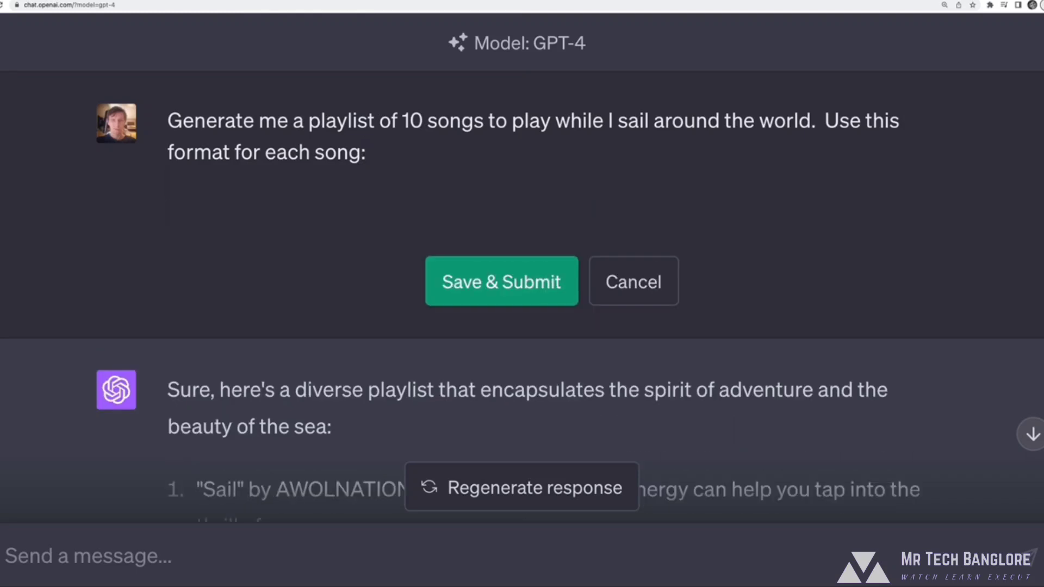
pyautogui.write('<song-title>')
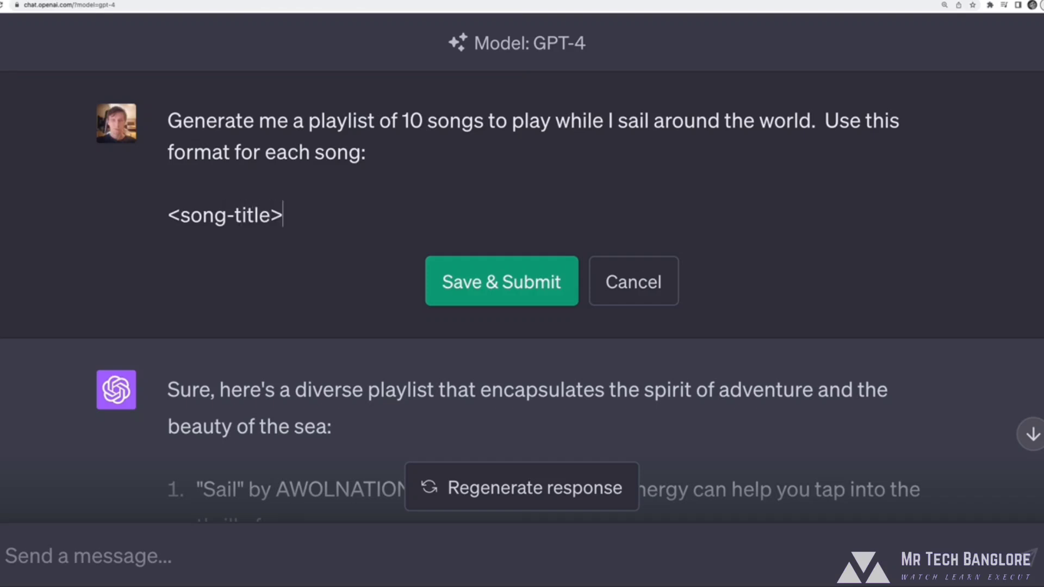
pyautogui.moveTo(289, 219); pyautogui.dragTo(149, 207)
pyautogui.click(367, 214)
# Add the example line "Hello" (2020) ==> Adele below the template.
pyautogui.press('Return')
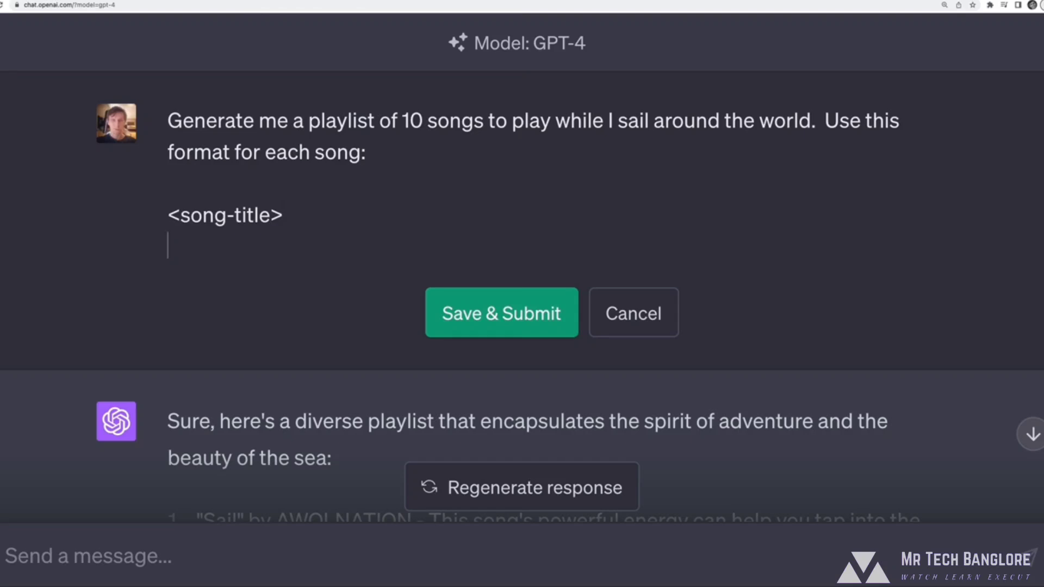
pyautogui.write('"Hello"')
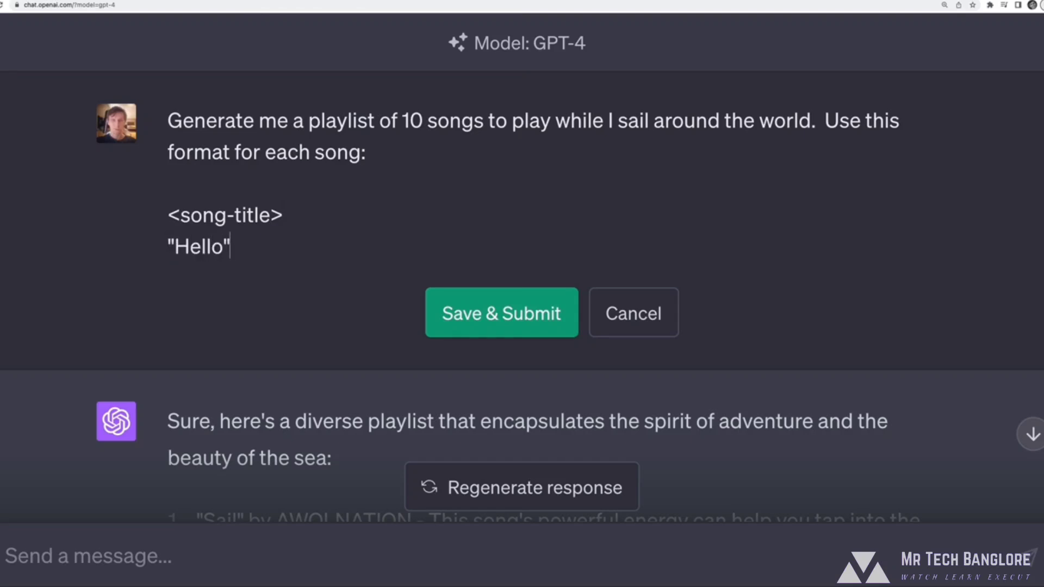
pyautogui.write(' (202')
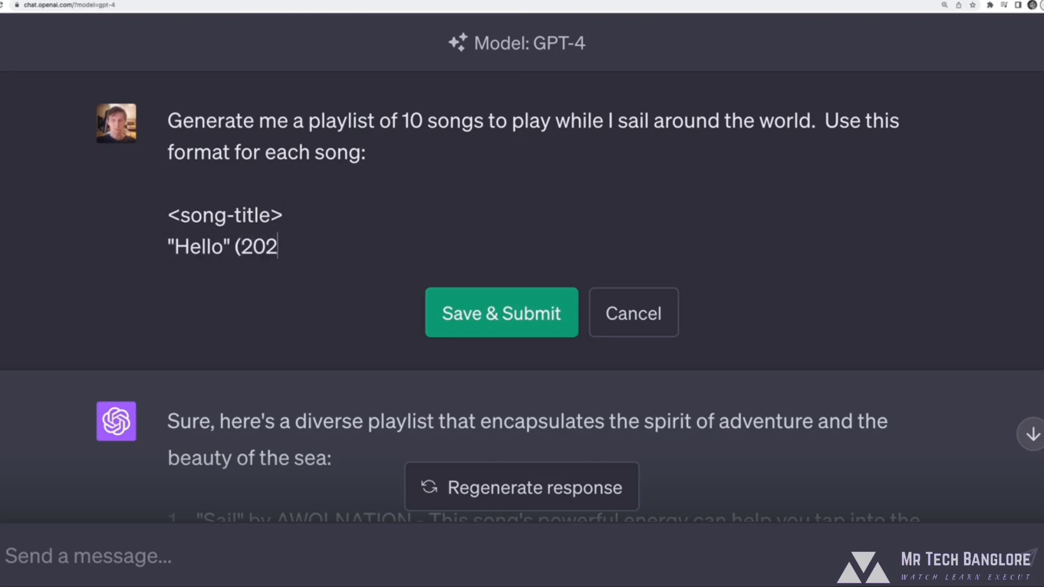
pyautogui.write('0')
pyautogui.press('BackSpace')
pyautogui.write('0) - Adele')
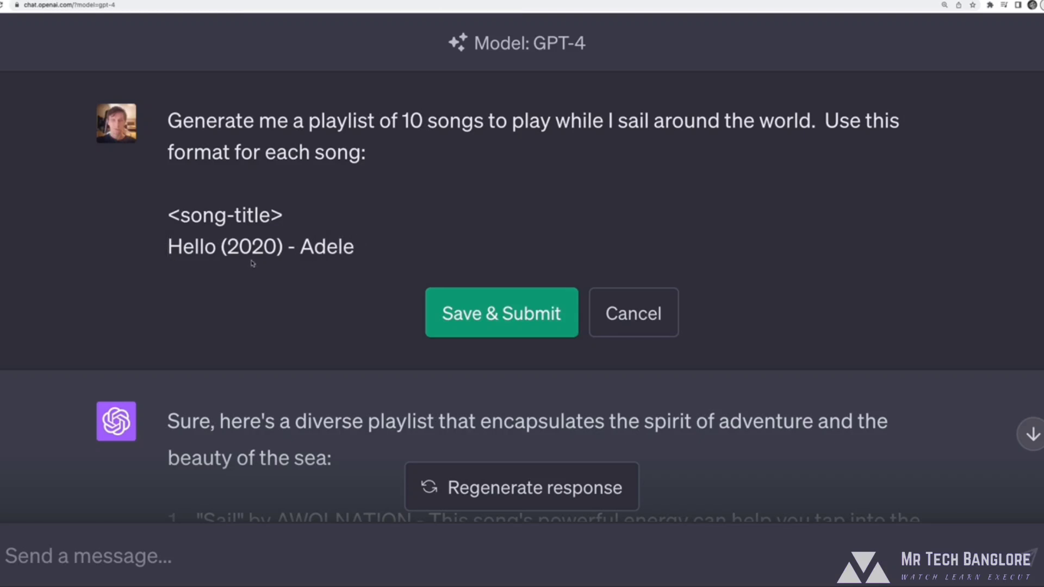
pyautogui.doubleClick(254, 248)
pyautogui.click(237, 266)
pyautogui.moveTo(216, 247); pyautogui.dragTo(165, 250)
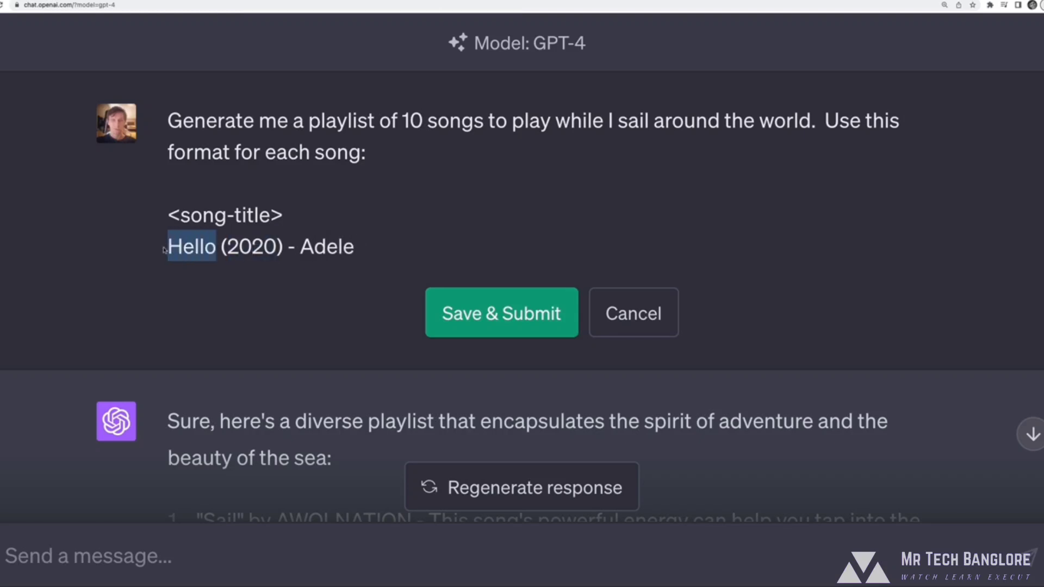
pyautogui.moveTo(283, 247); pyautogui.dragTo(227, 248)
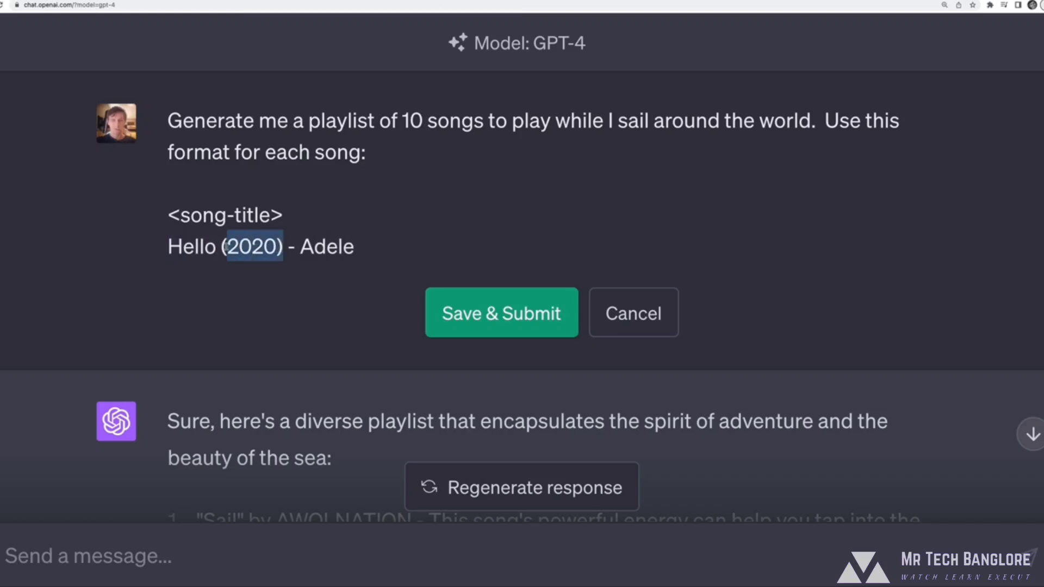
pyautogui.click(299, 247)
pyautogui.press('BackSpace')
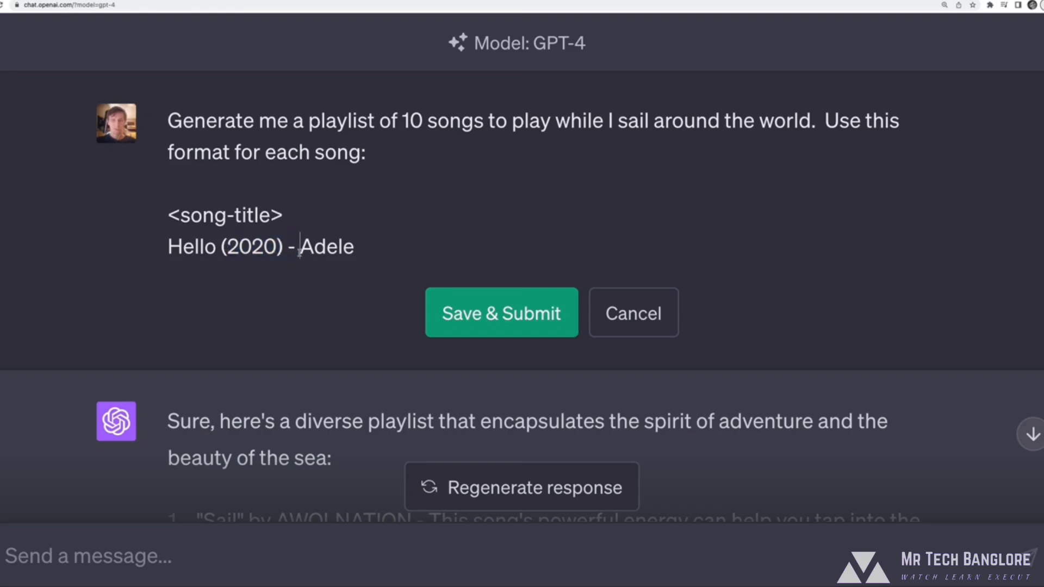
pyautogui.press('BackSpace')
pyautogui.write('==>')
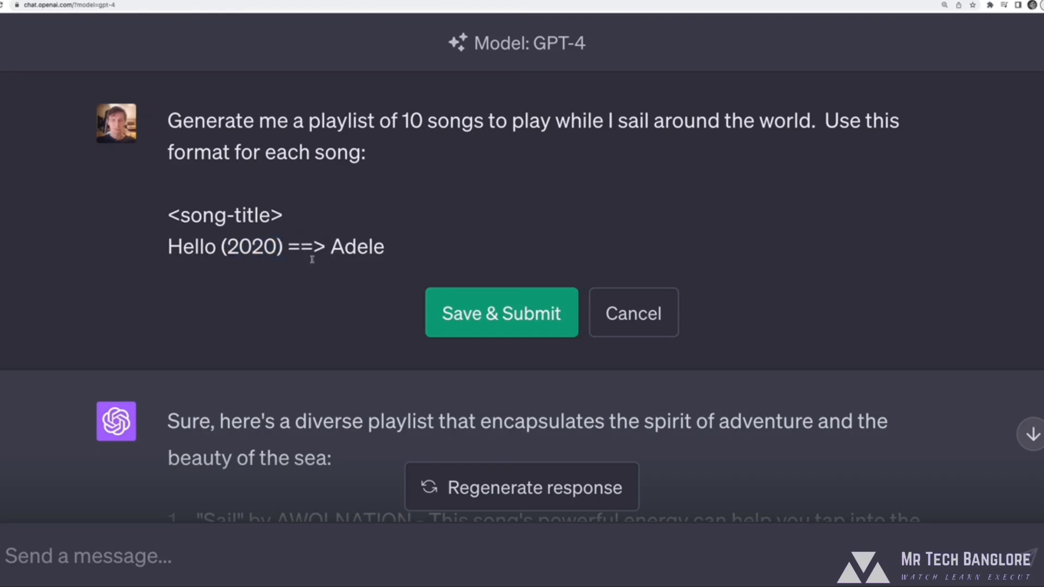
pyautogui.moveTo(330, 247); pyautogui.dragTo(384, 248)
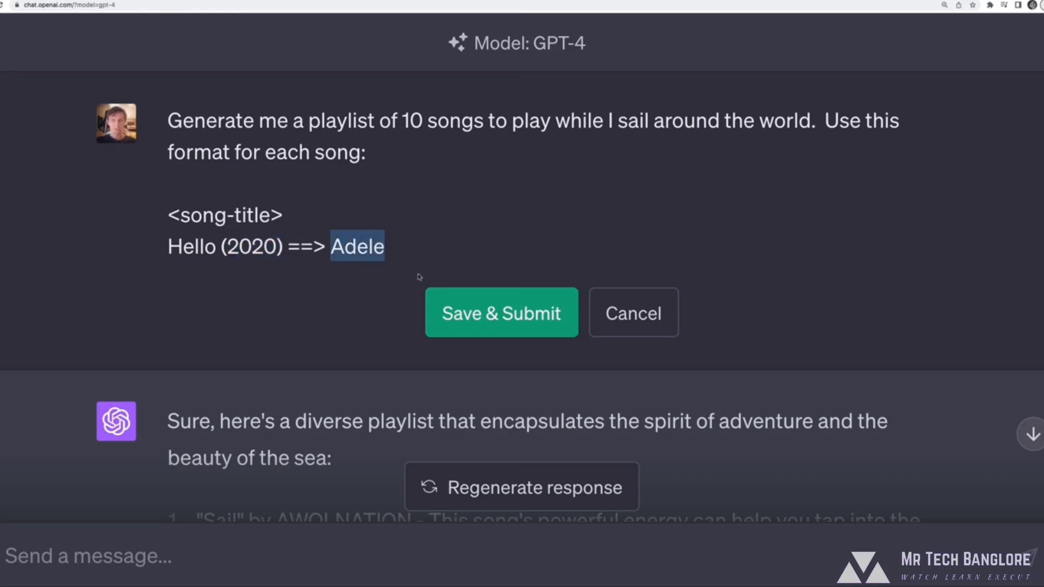
pyautogui.click(313, 223)
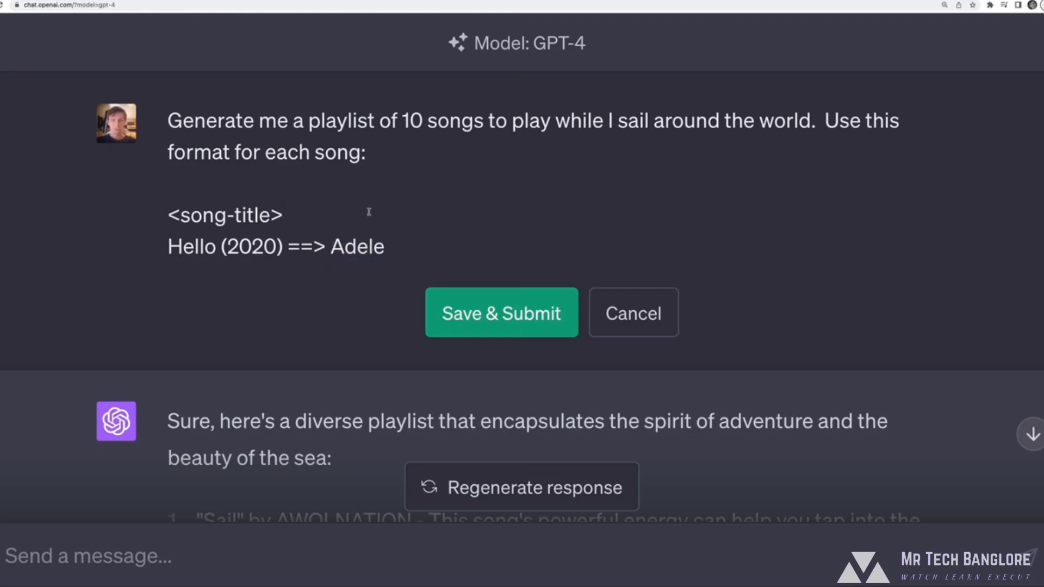
# Add a (<year>) placeholder after <song-title> on the format line.
pyautogui.moveTo(188, 217); pyautogui.dragTo(260, 217)
pyautogui.click(310, 223)
pyautogui.write(')')
pyautogui.press('Left')
pyautogui.write('(<song-year>')
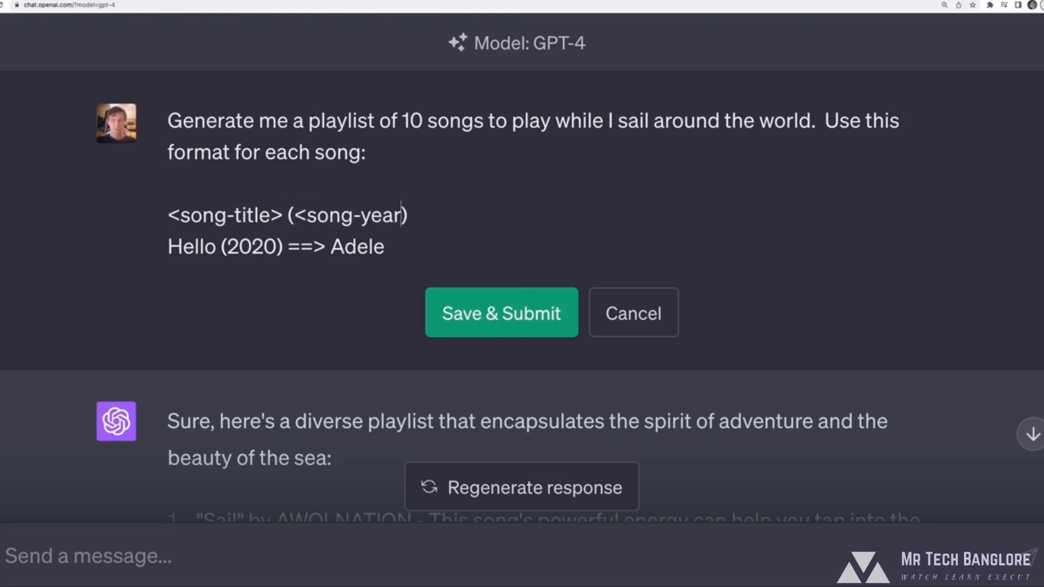
pyautogui.press('BackSpace')
pyautogui.press('BackSpace')
pyautogui.press('BackSpace')
pyautogui.press('BackSpace')
pyautogui.press('BackSpace')
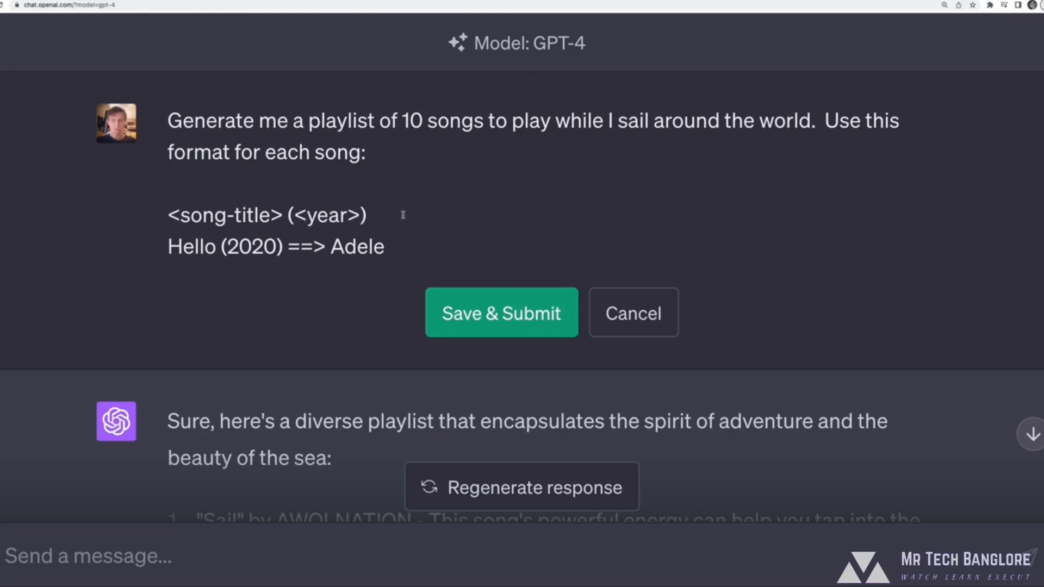
# Append '==> <artist>' to the format line and delete the Hello (2020) ==> Adele example.
pyautogui.moveTo(304, 215); pyautogui.dragTo(365, 216)
pyautogui.click(419, 211)
pyautogui.write('=>')
pyautogui.press('BackSpace')
pyautogui.write('=> <artist>')
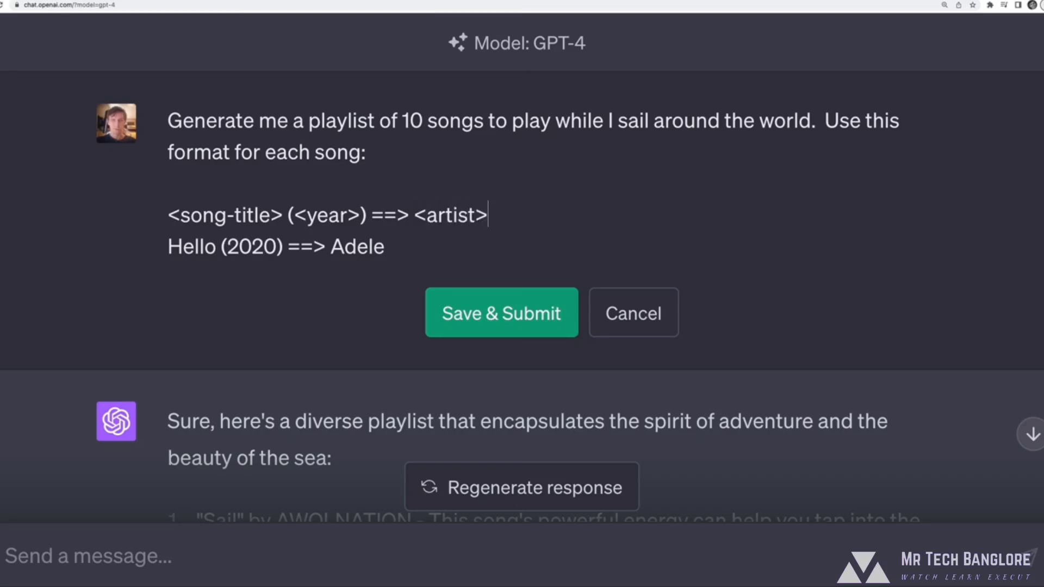
pyautogui.tripleClick(357, 248)
pyautogui.press('BackSpace')
pyautogui.press('BackSpace')
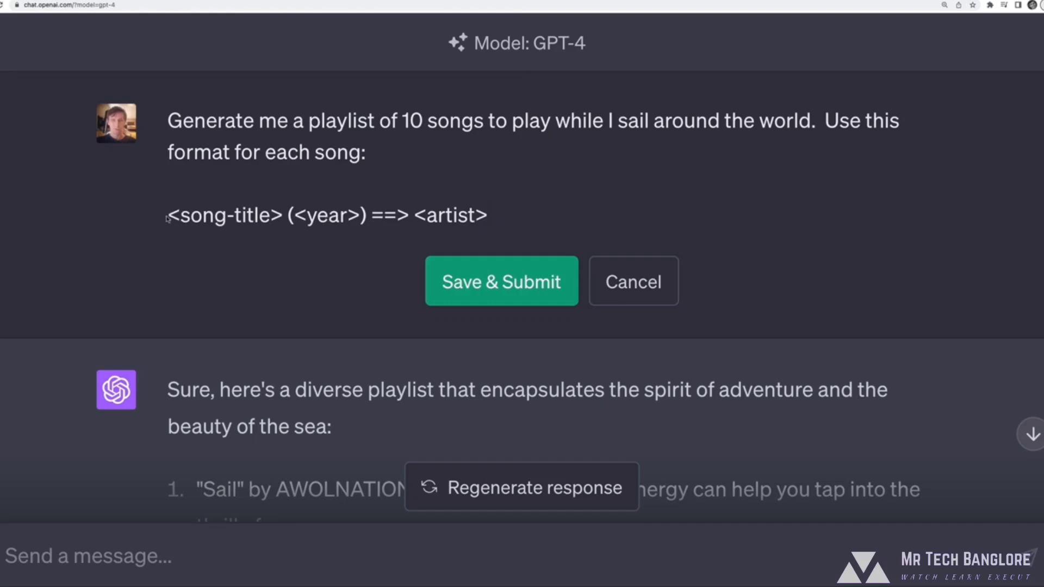
pyautogui.moveTo(529, 216); pyautogui.dragTo(169, 216)
# Save & Submit the edited prompt and review the ten songs in title (year) ==> artist format.
pyautogui.click(294, 215)
pyautogui.click(511, 299)
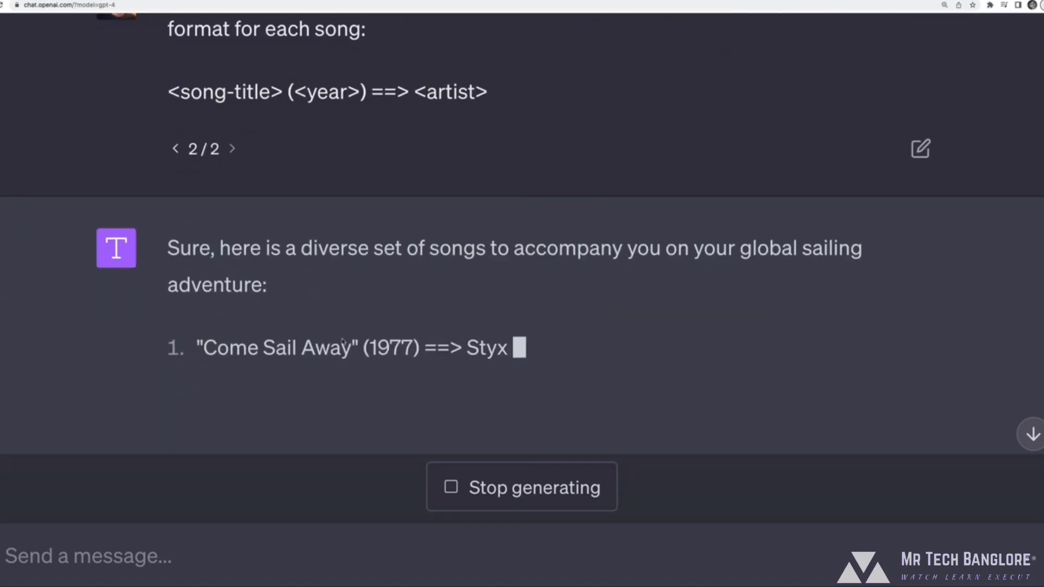
pyautogui.moveTo(203, 348); pyautogui.dragTo(543, 351)
pyautogui.scroll(-3, 544, 351)
pyautogui.moveTo(204, 382); pyautogui.dragTo(610, 387)
pyautogui.click(411, 390)
pyautogui.scroll(5, 729, 385)
pyautogui.scroll(2, 602, 137)
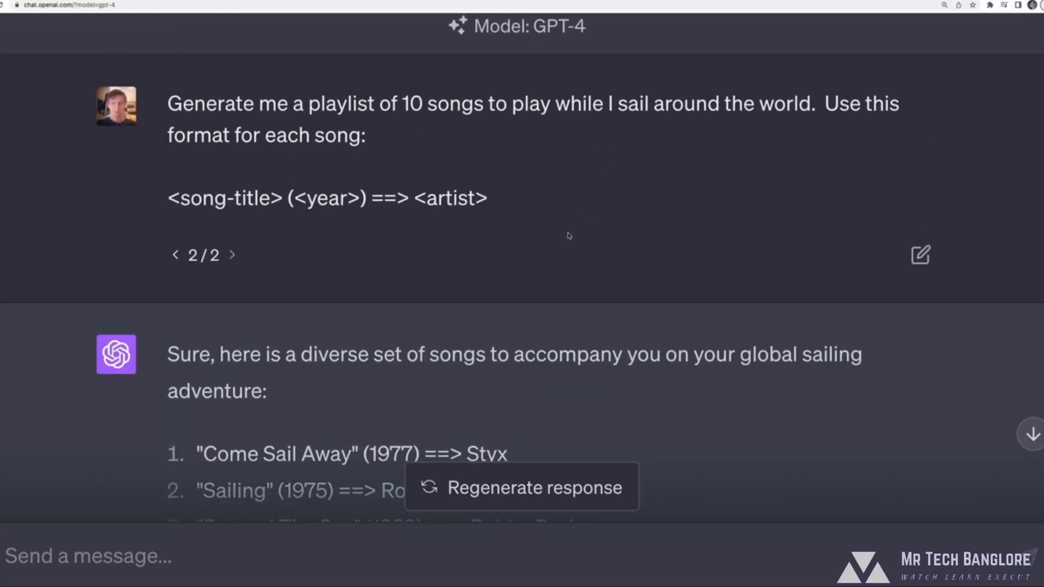
# Strip the angle brackets and 'song-' to leave title (year) ==> artist, then resubmit.
pyautogui.click(920, 254)
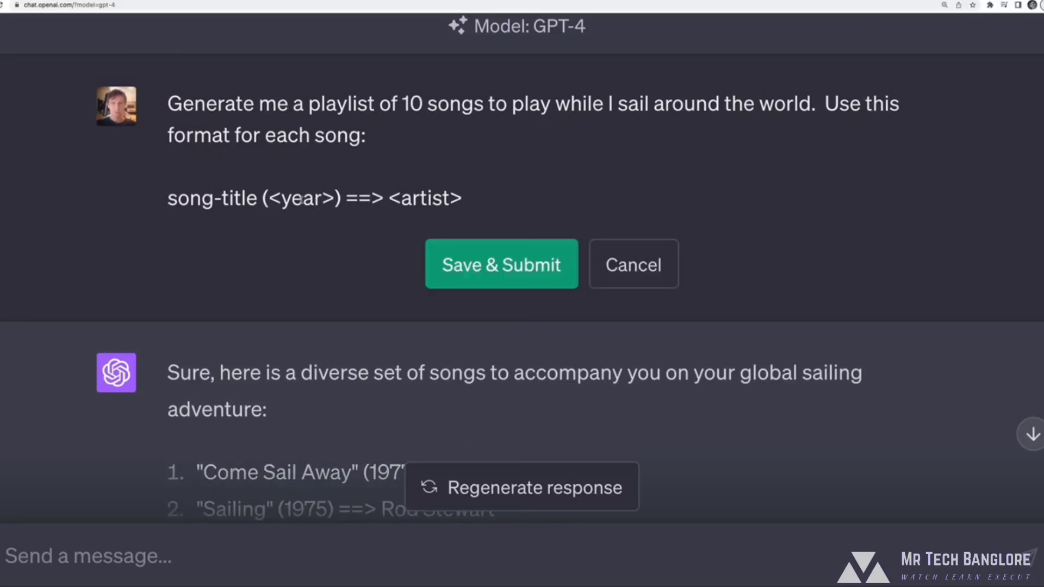
pyautogui.press('BackSpace')
pyautogui.press('BackSpace')
pyautogui.click(438, 198)
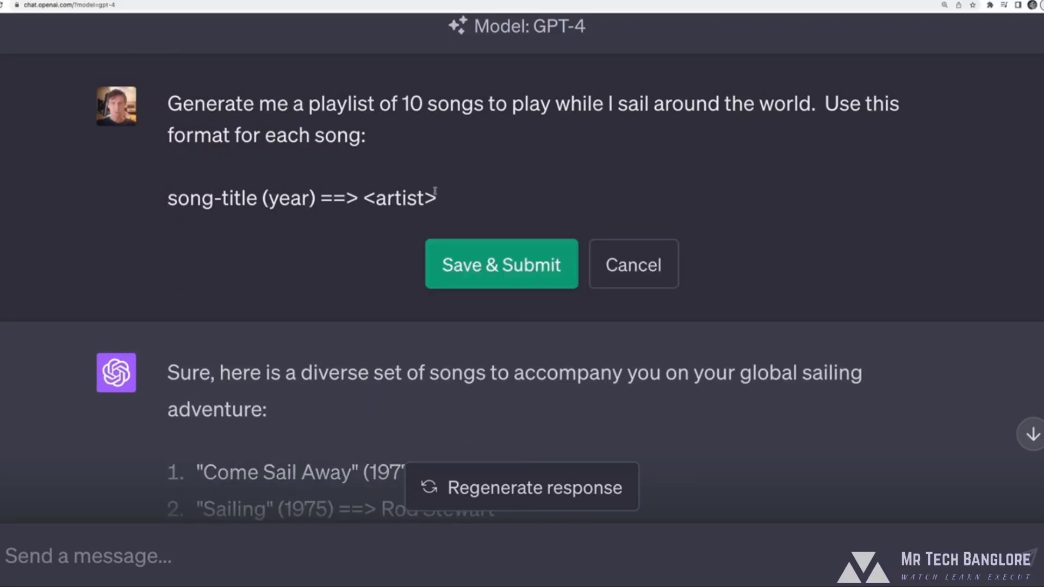
pyautogui.press('BackSpace')
pyautogui.click(374, 198)
pyautogui.press('BackSpace')
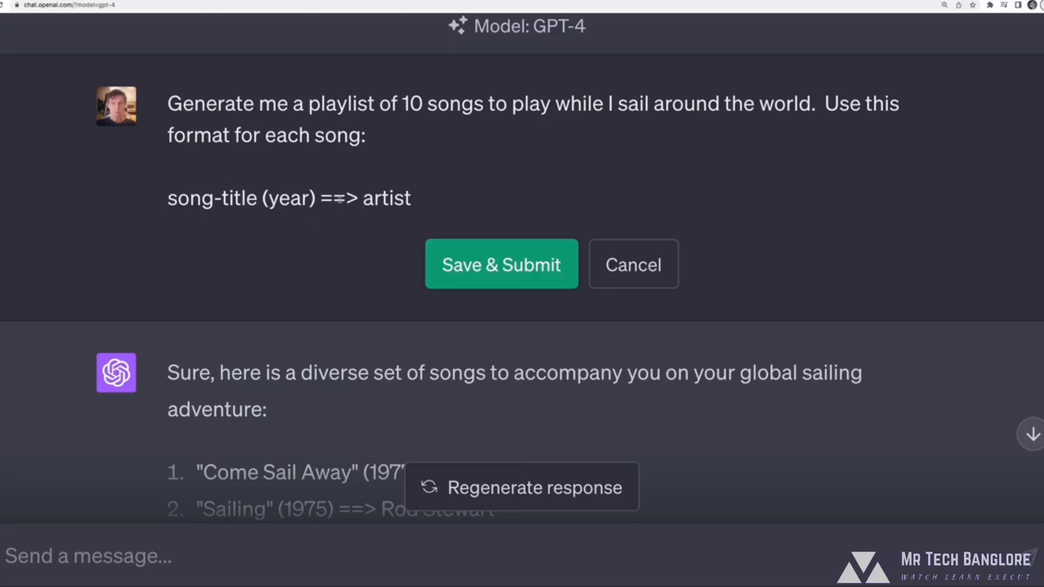
pyautogui.moveTo(220, 199); pyautogui.dragTo(168, 198)
pyautogui.press('BackSpace')
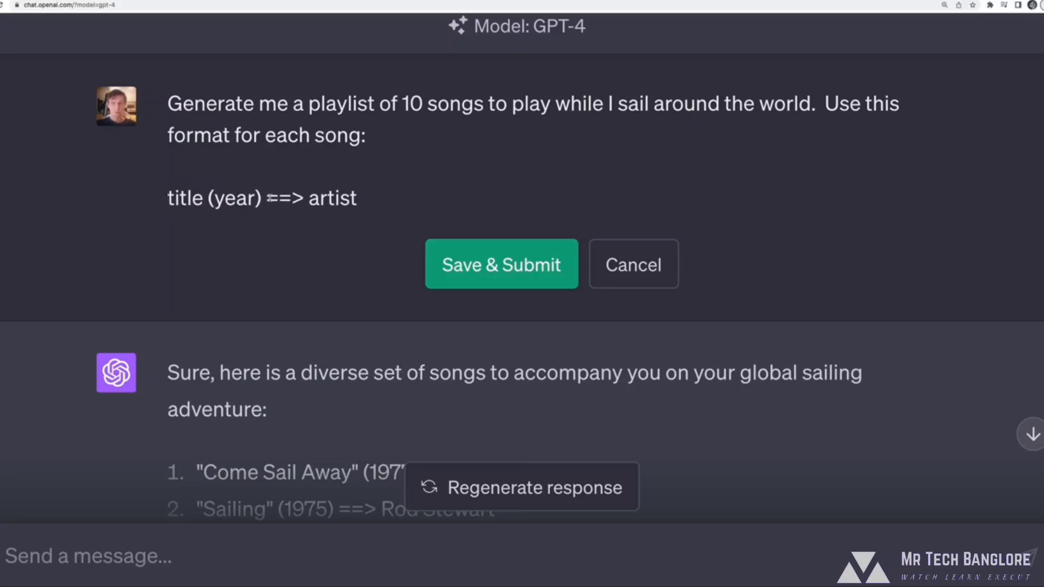
pyautogui.moveTo(262, 198); pyautogui.dragTo(202, 199)
pyautogui.click(276, 202)
pyautogui.click(513, 248)
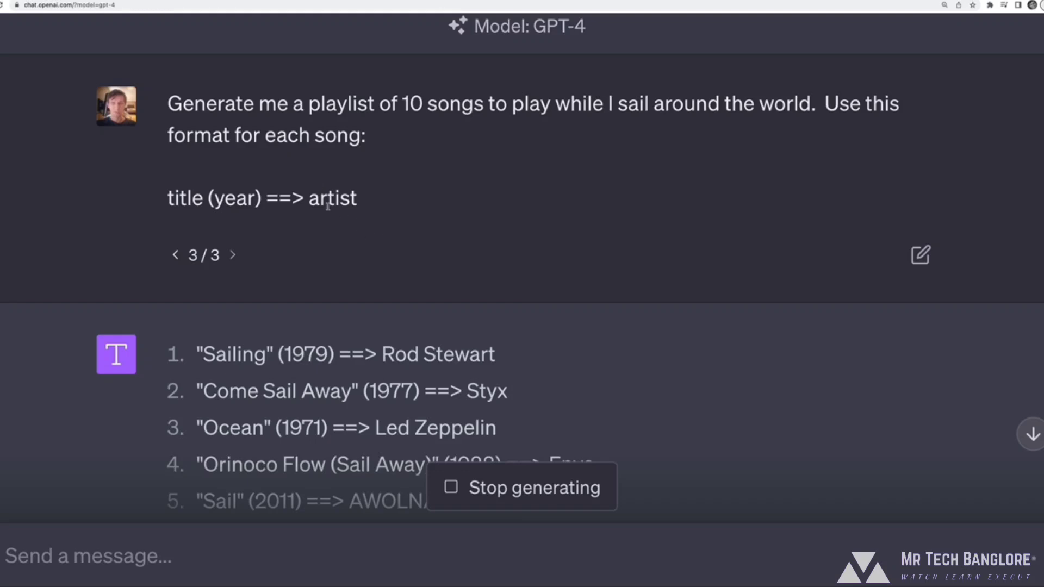
# Scroll to the reply's end at "Southern Cross" (1982) ==> Crosby, Stills & Nash.
pyautogui.doubleClick(321, 202)
pyautogui.click(387, 281)
pyautogui.scroll(-1, 388, 281)
pyautogui.scroll(-7, 388, 281)
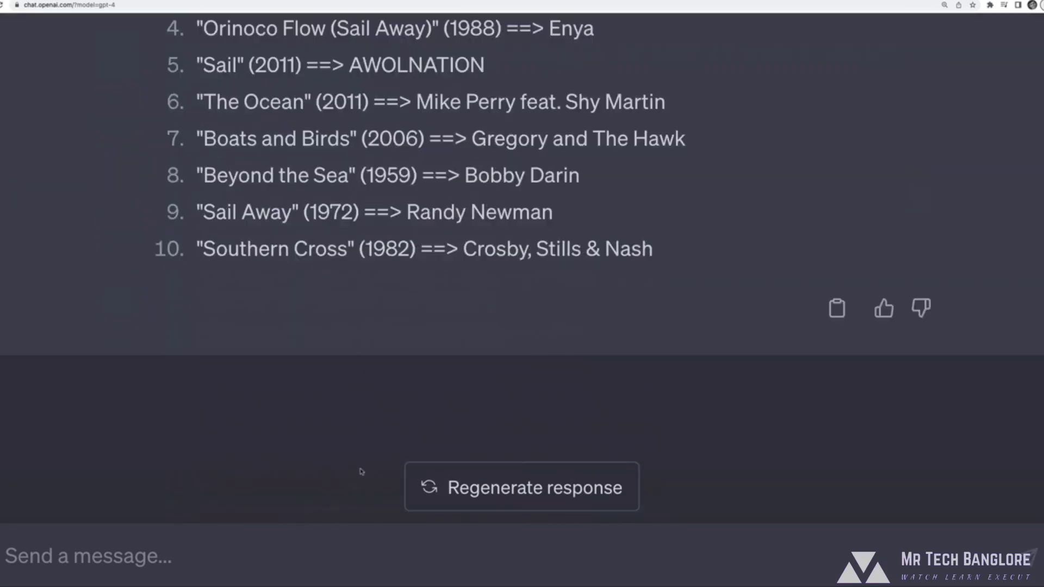
pyautogui.click(402, 561)
# Send 'Generate me 5 sample users' and stop the reply once the five profiles appear.
pyautogui.write('Generate me 5 sa')
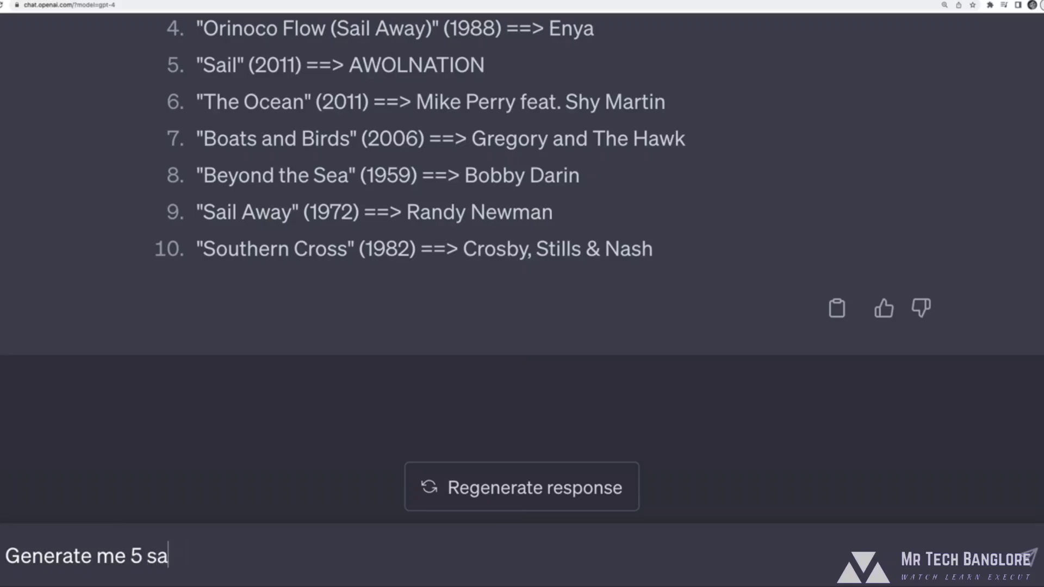
pyautogui.press('BackSpace')
pyautogui.write('ample')
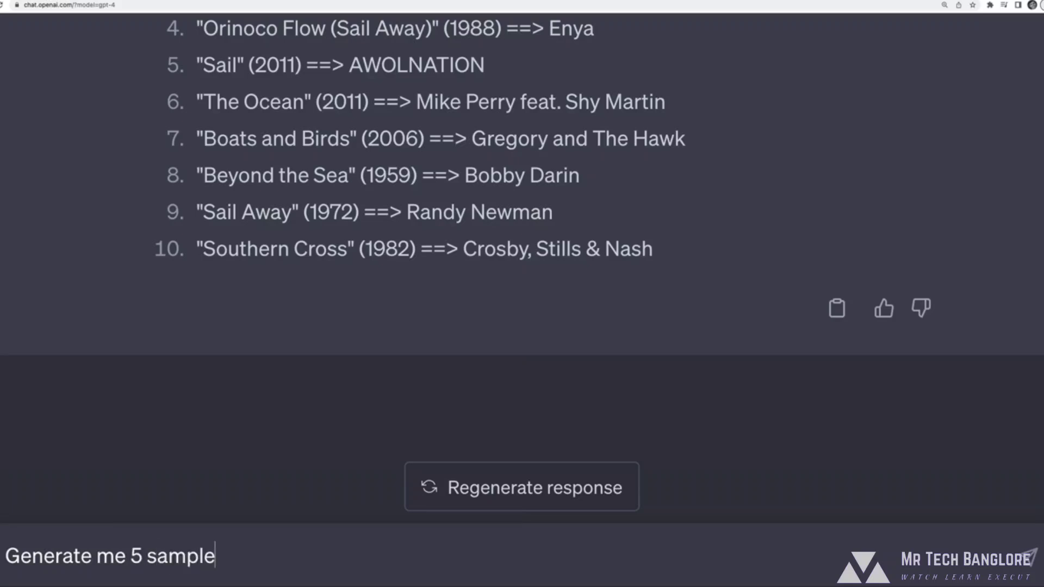
pyautogui.write(' users')
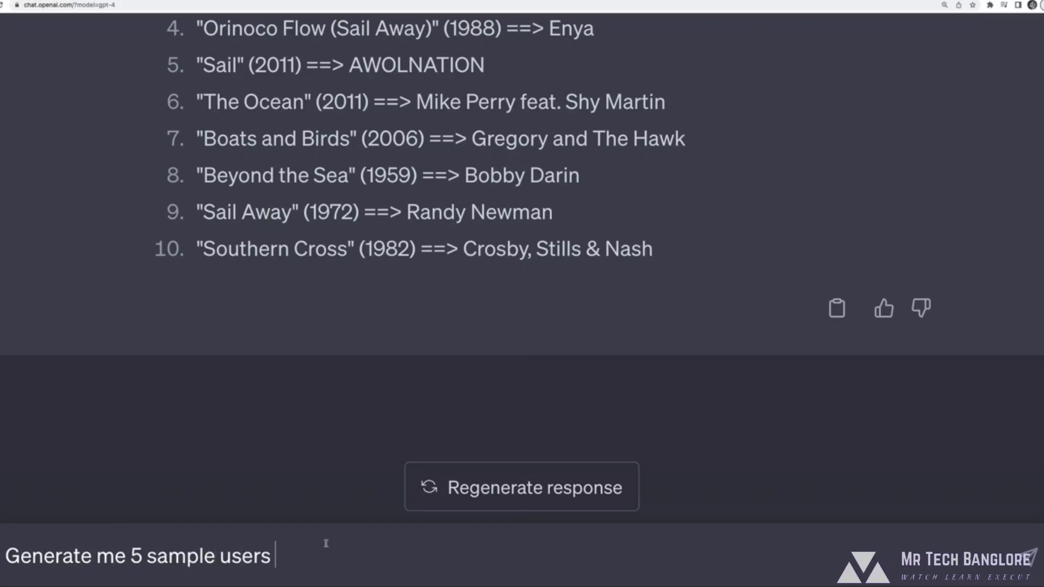
pyautogui.press('Return')
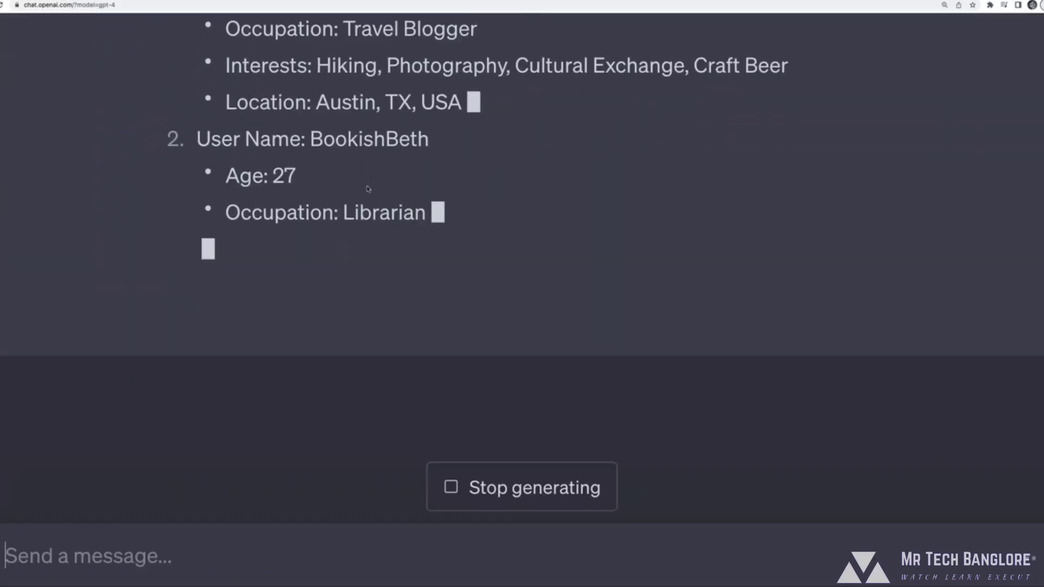
pyautogui.scroll(3, 298, 210)
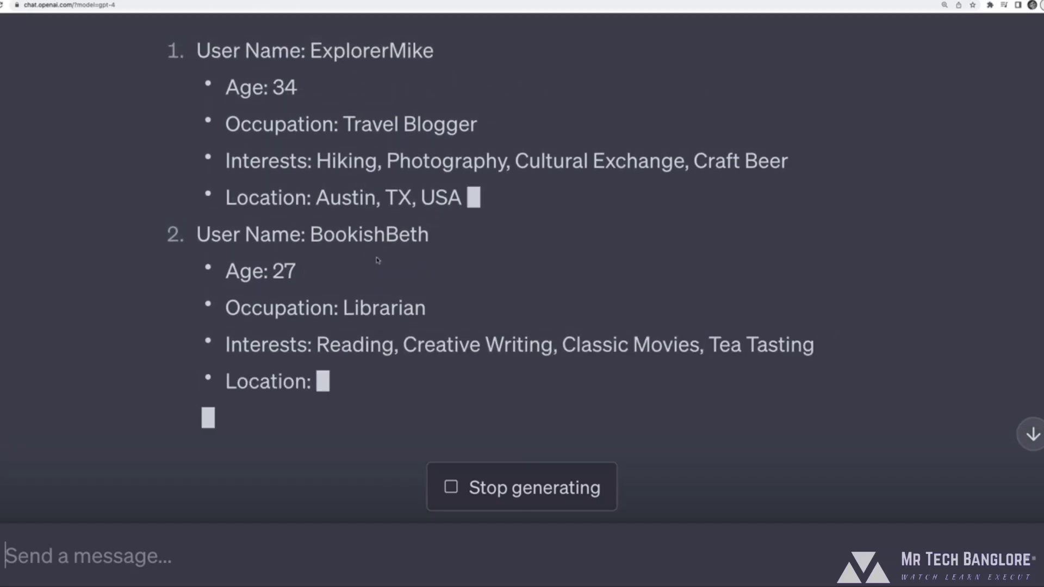
pyautogui.click(548, 480)
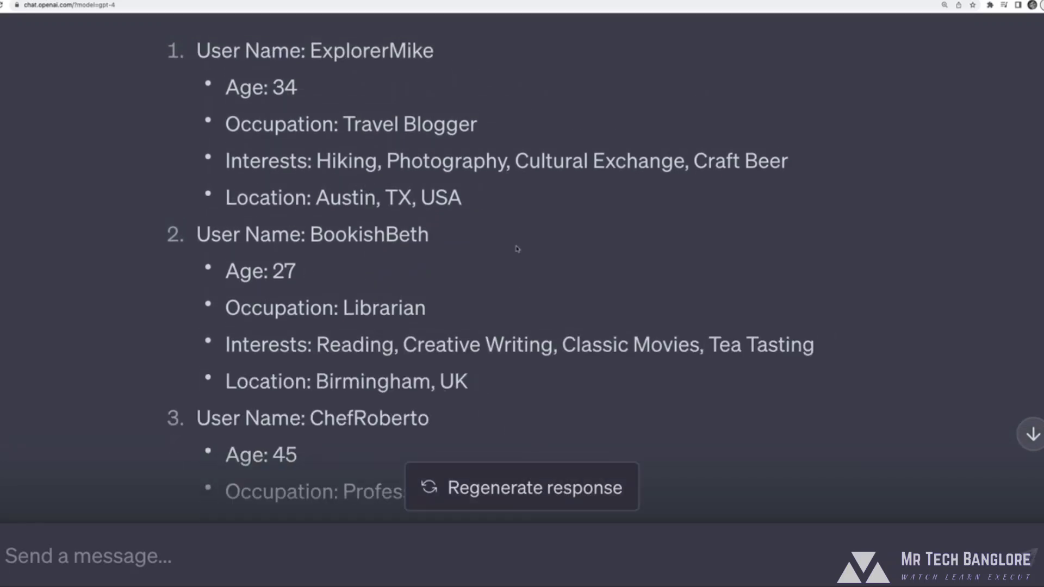
pyautogui.scroll(5, 517, 249)
# Edit the sample-users prompt to append ', according to this format:'.
pyautogui.click(921, 197)
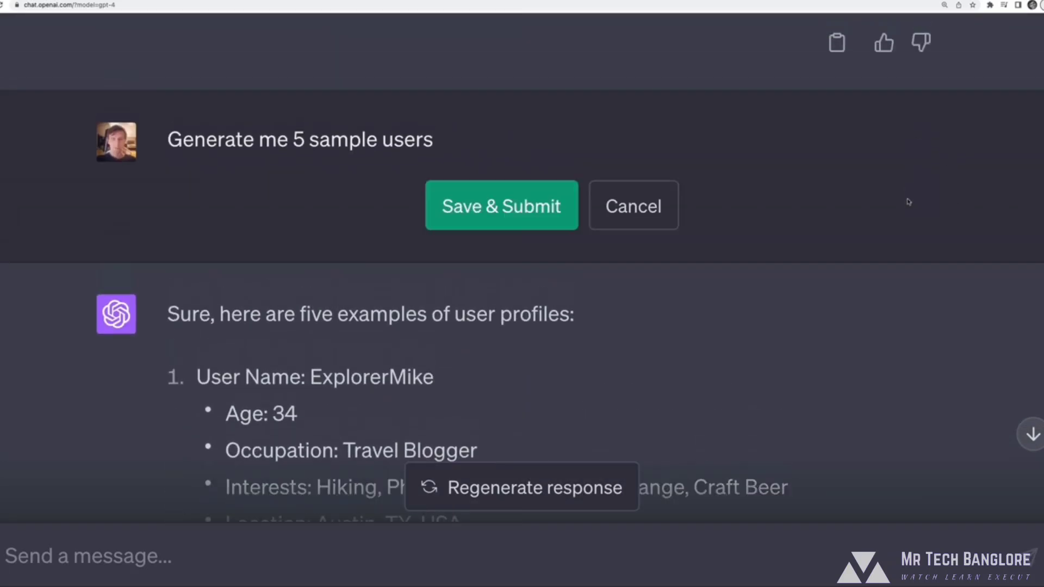
pyautogui.click(437, 142)
pyautogui.hotkey('alt', 'shift', 'Left')
pyautogui.hotkey('alt', 'shift', 'Left')
pyautogui.hotkey('alt', 'shift', 'Left')
pyautogui.click(462, 145)
pyautogui.write(',')
pyautogui.scroll(-1, 423, 263)
pyautogui.scroll(-1, 423, 262)
pyautogui.scroll(3, 481, 213)
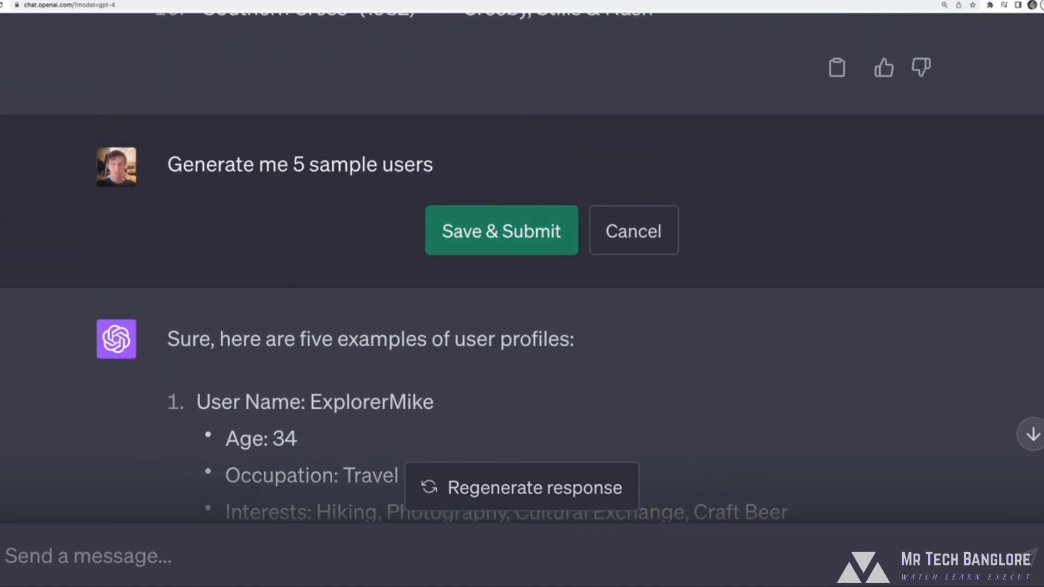
pyautogui.write('according to this format:')
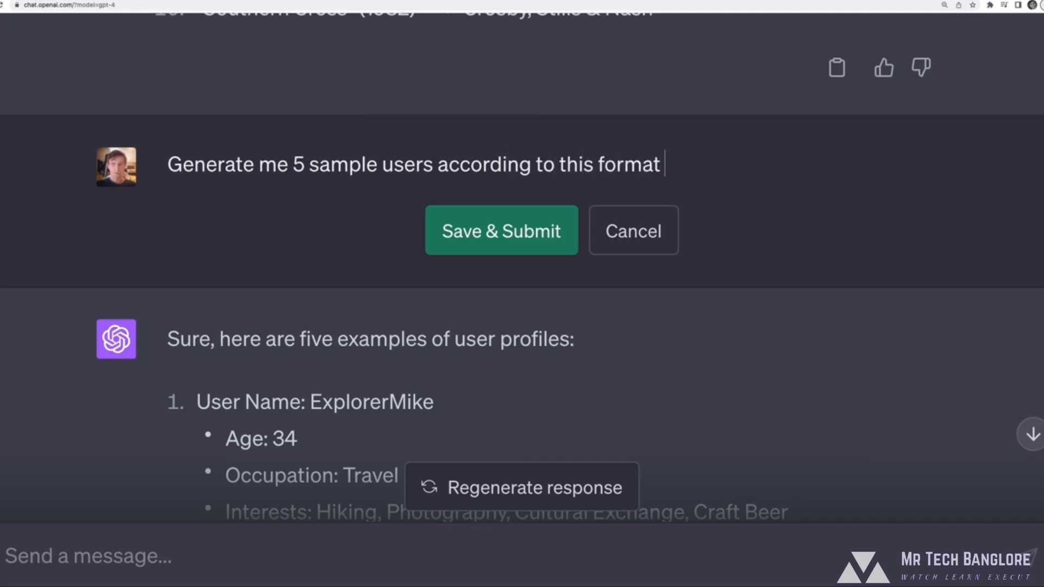
# Add field lines first name:, last name:, email:, birthdate: and resubmit the prompt.
pyautogui.hotkey('shift', 'Return')
pyautogui.hotkey('shift', 'Return')
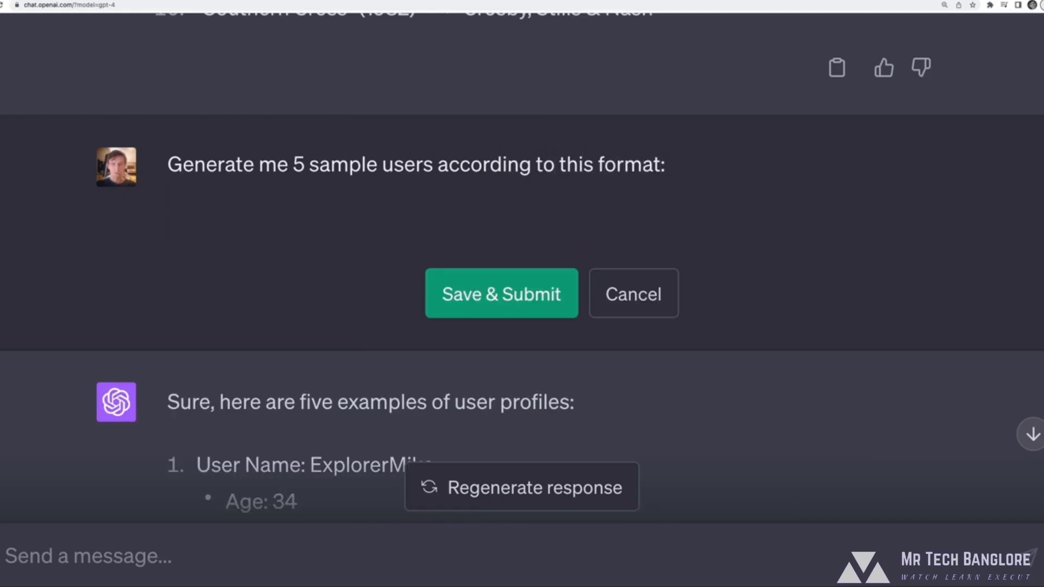
pyautogui.write('first name:')
pyautogui.hotkey('shift', 'Return')
pyautogui.write('last name:')
pyautogui.hotkey('shift', 'Return')
pyautogui.write('email:')
pyautogui.hotkey('shift', 'Return')
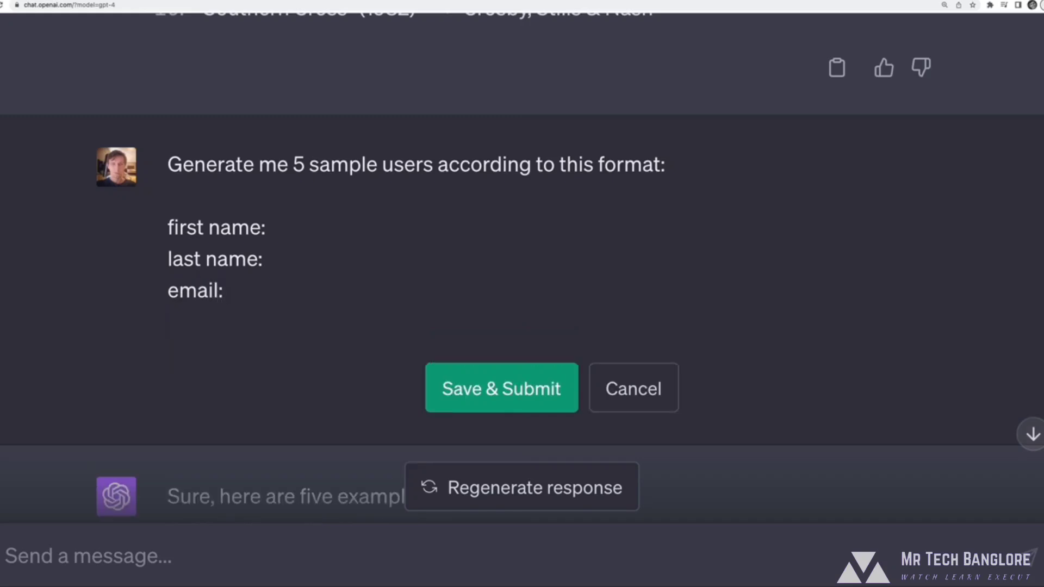
pyautogui.write('birthdate:')
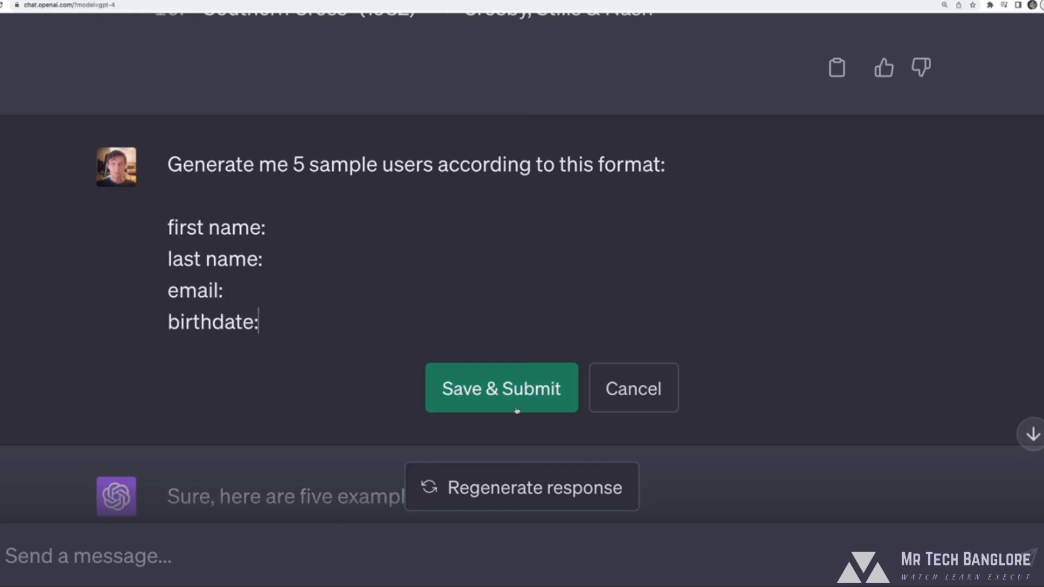
pyautogui.moveTo(273, 325); pyautogui.dragTo(148, 230)
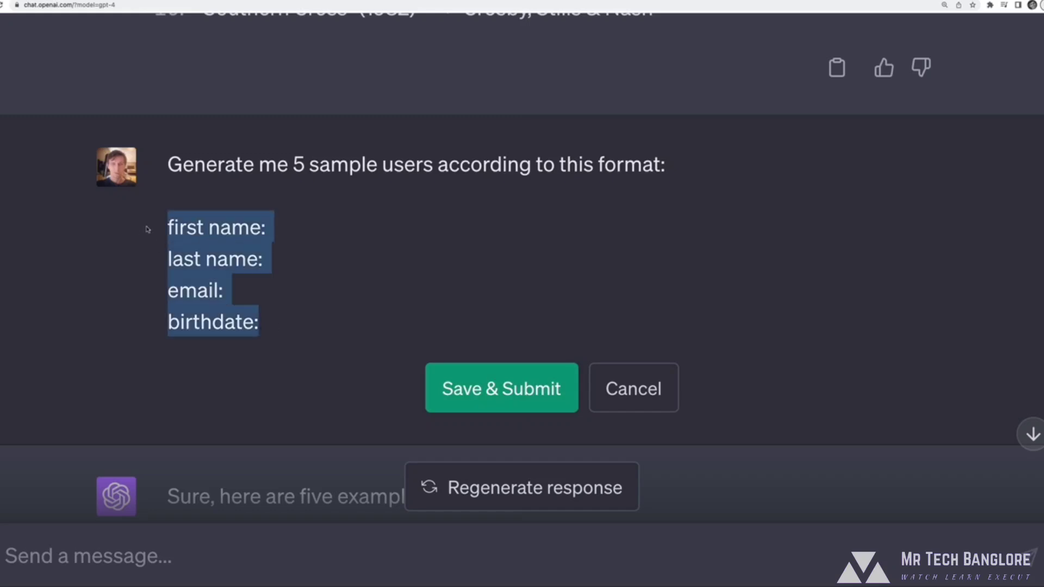
pyautogui.click(520, 376)
# Stop the streaming sample users during the fifth user's email, then reselect the prompt's format lines.
pyautogui.scroll(-4, 551, 291)
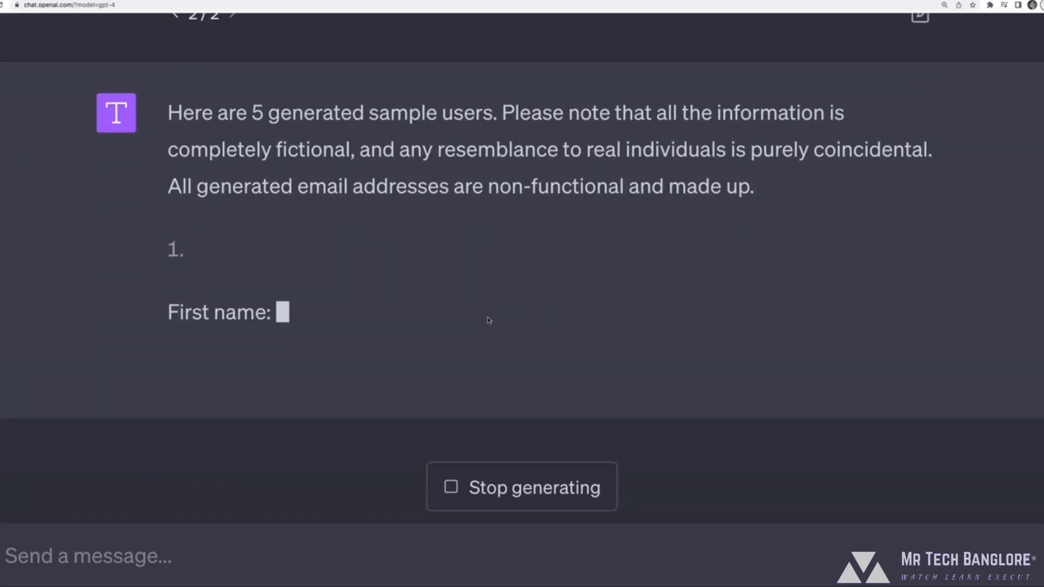
pyautogui.moveTo(553, 64); pyautogui.dragTo(625, 139)
pyautogui.moveTo(400, 388); pyautogui.dragTo(167, 270)
pyautogui.click(275, 255)
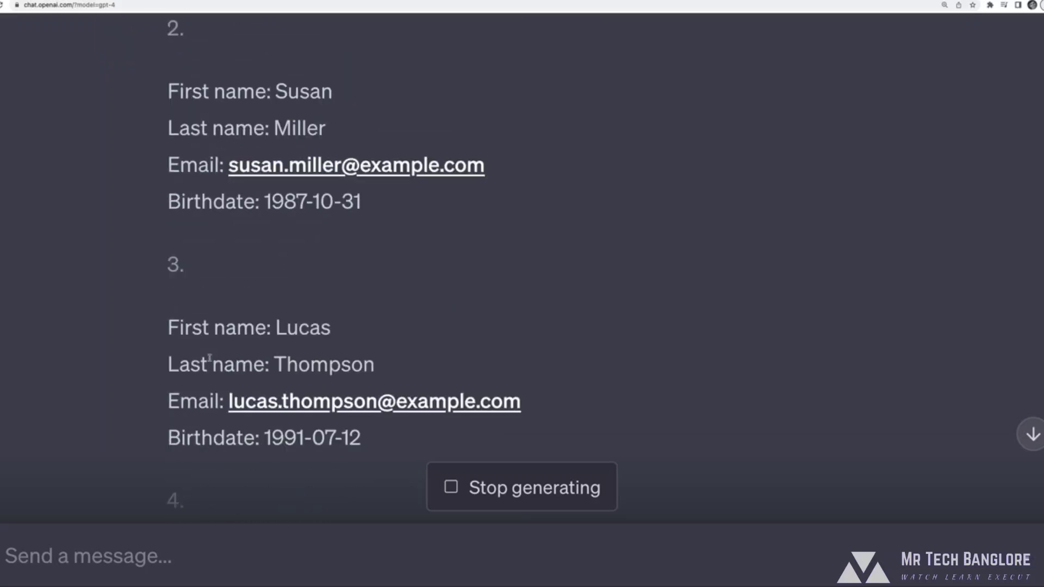
pyautogui.click(558, 487)
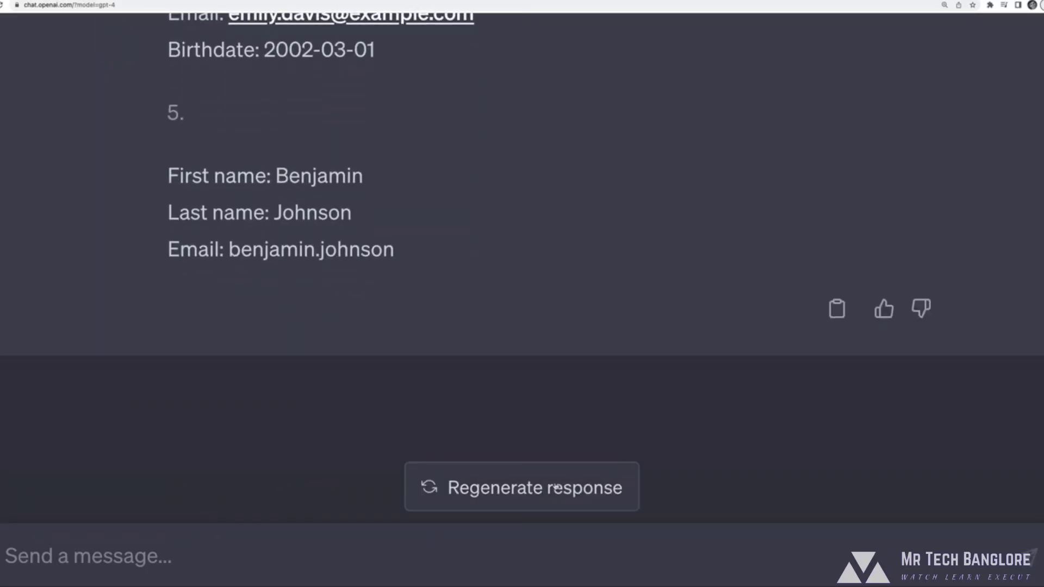
pyautogui.scroll(15, 647, 418)
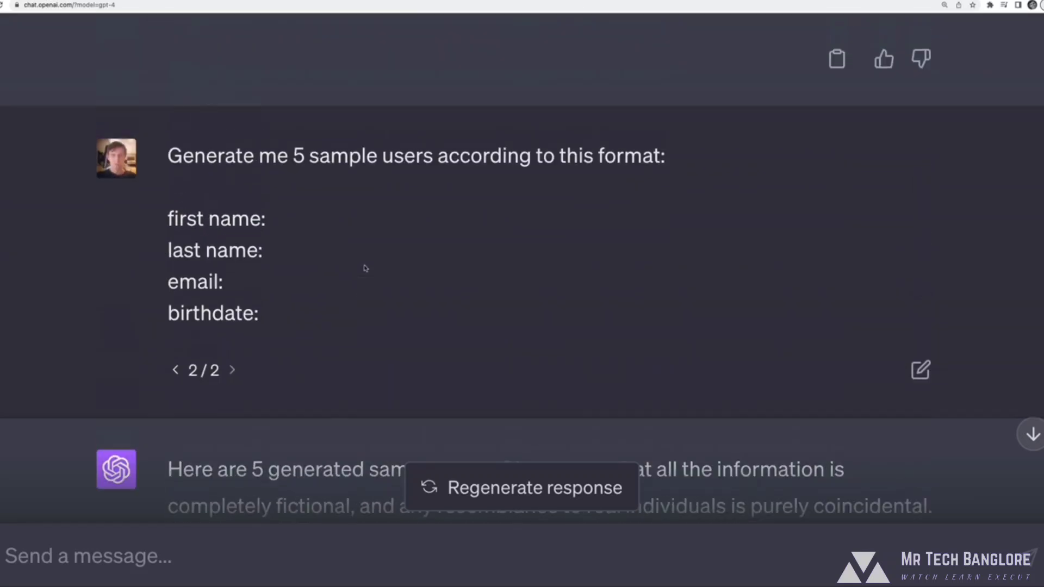
pyautogui.moveTo(168, 223); pyautogui.dragTo(400, 317)
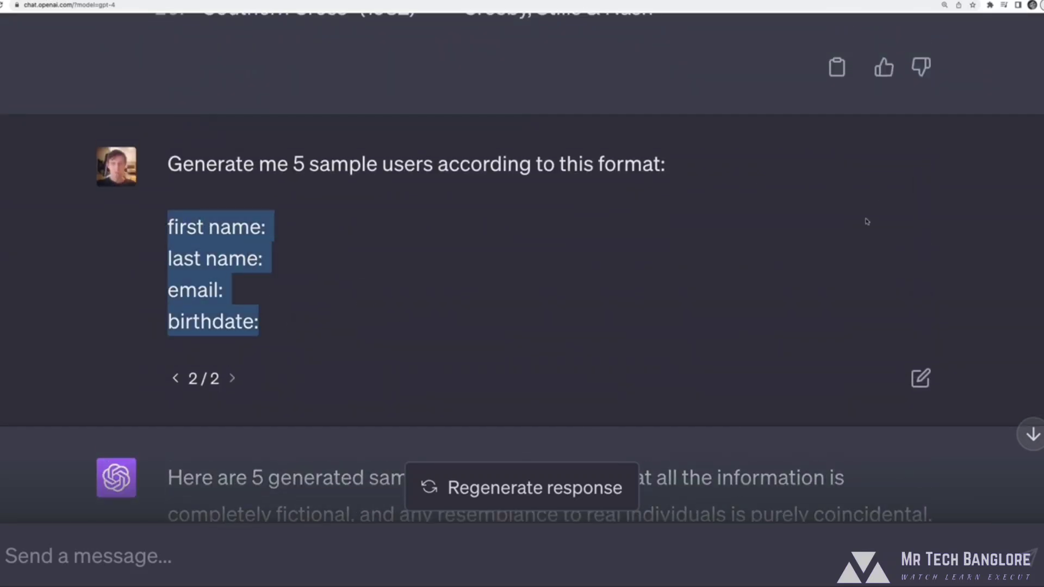
# Reword the sample-users prompt to ask for 'JSON. Each user should follow this format'.
pyautogui.click(920, 378)
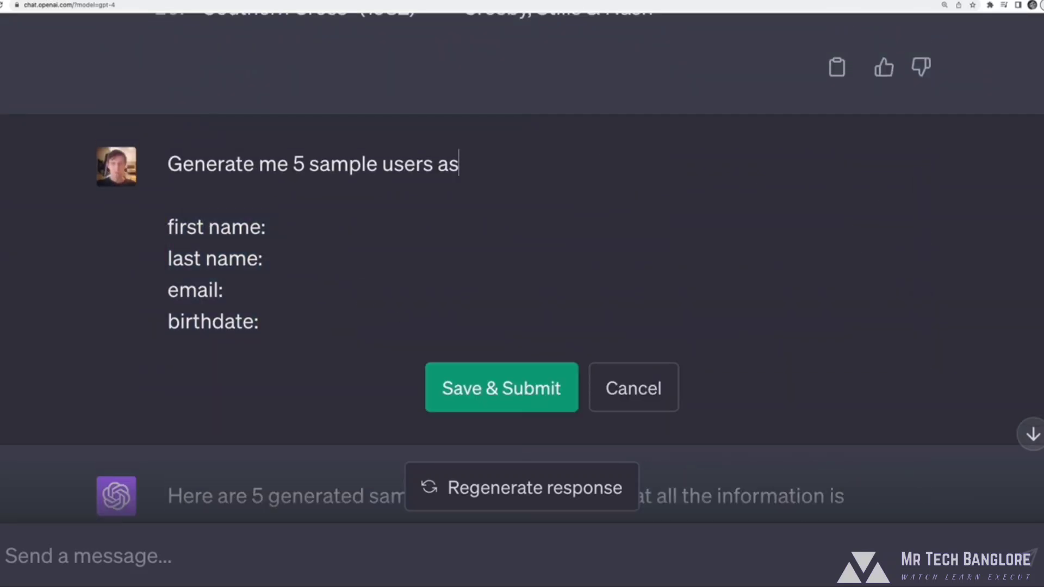
pyautogui.write('JSON.')
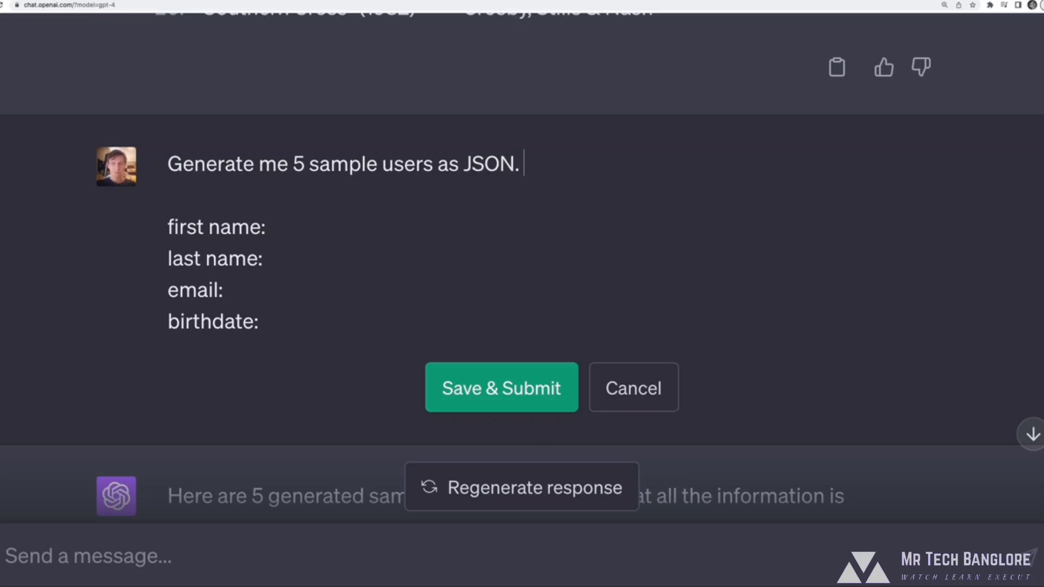
pyautogui.write(' Ea h')
pyautogui.press('BackSpace')
pyautogui.write('ch user should follow this format')
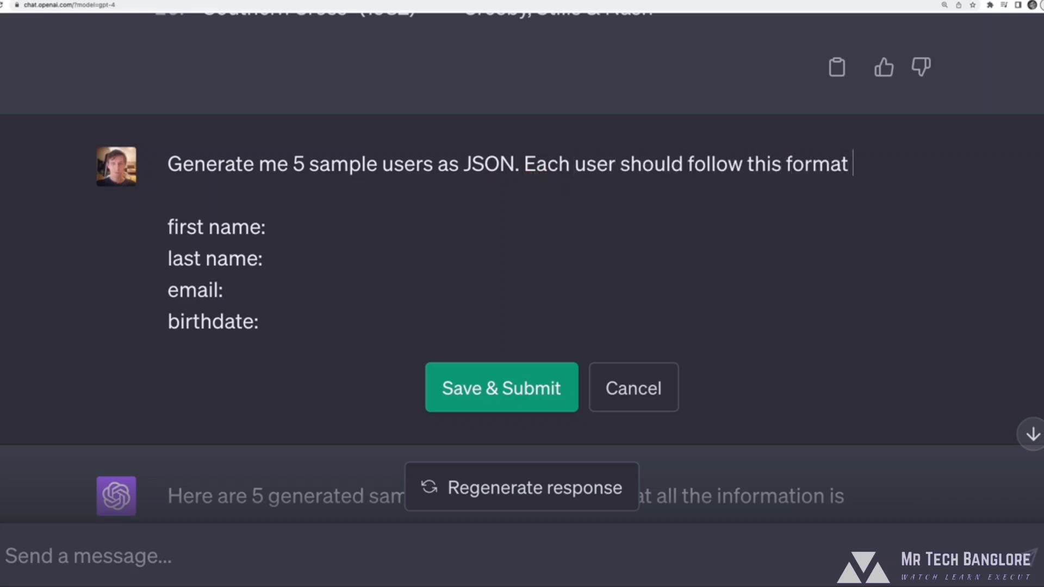
# Wrap the four format fields in an opening { and a closing } line after birthdate:.
pyautogui.click(176, 204)
pyautogui.write('{')
pyautogui.click(294, 314)
pyautogui.press('Return')
pyautogui.write('}')
# Indent the first name, last name and email field lines inside the braces.
pyautogui.moveTo(293, 328); pyautogui.dragTo(161, 234)
pyautogui.press('Tab')
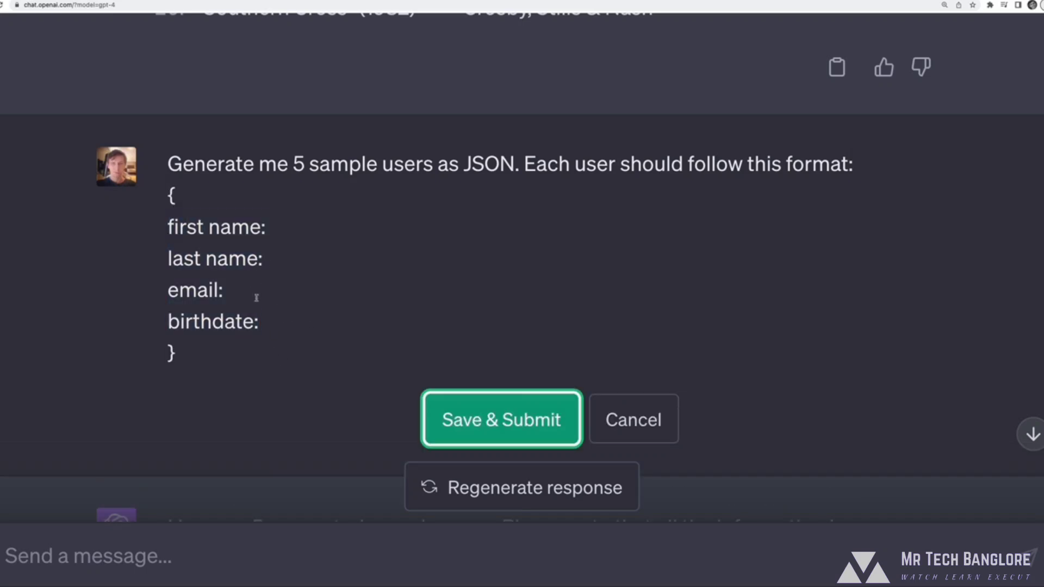
pyautogui.click(238, 288)
pyautogui.click(169, 228)
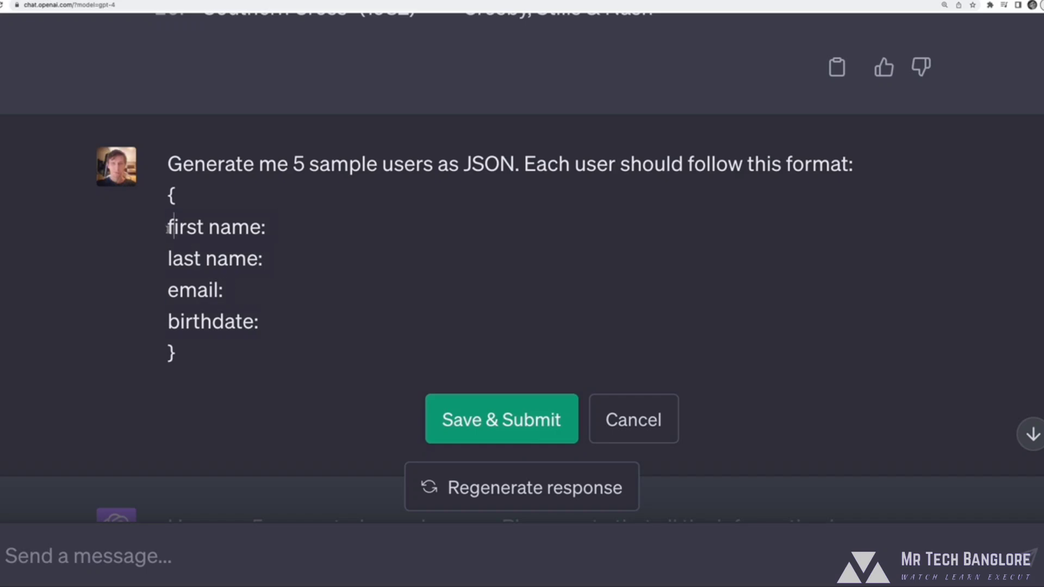
pyautogui.click(168, 259)
pyautogui.click(168, 289)
# Indent the birthdate line and resubmit the edited JSON-format prompt with Save & Submit.
pyautogui.click(169, 321)
pyautogui.scroll(-10, 179, 213)
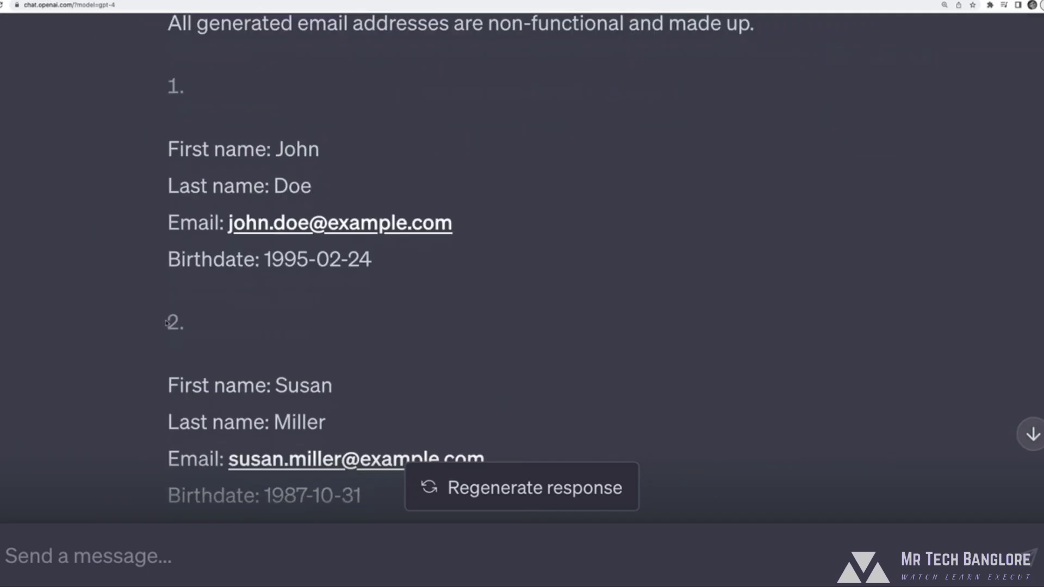
pyautogui.scroll(8, 180, 214)
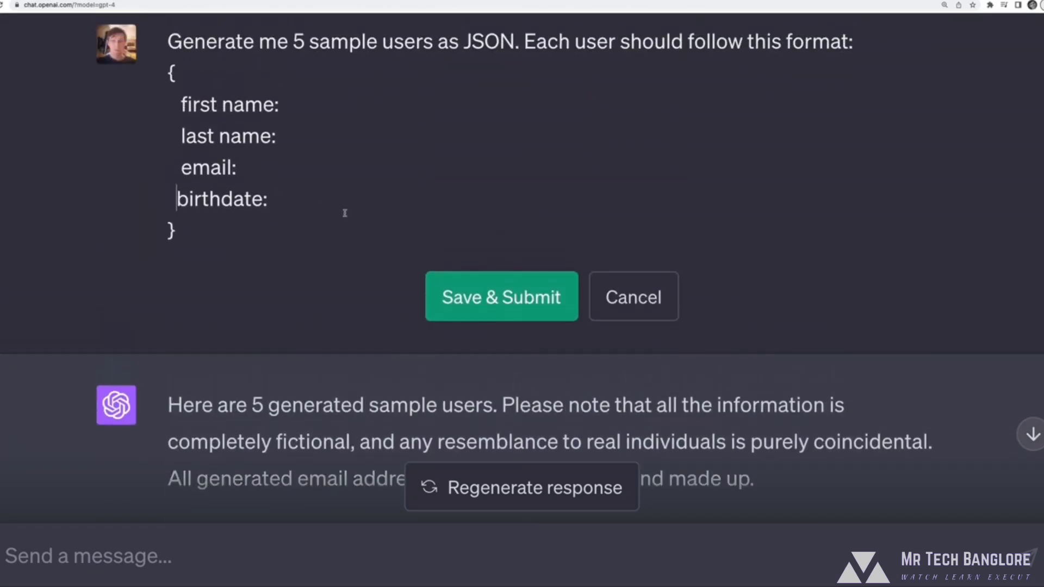
pyautogui.scroll(2, 345, 212)
pyautogui.click(345, 212)
pyautogui.click(478, 375)
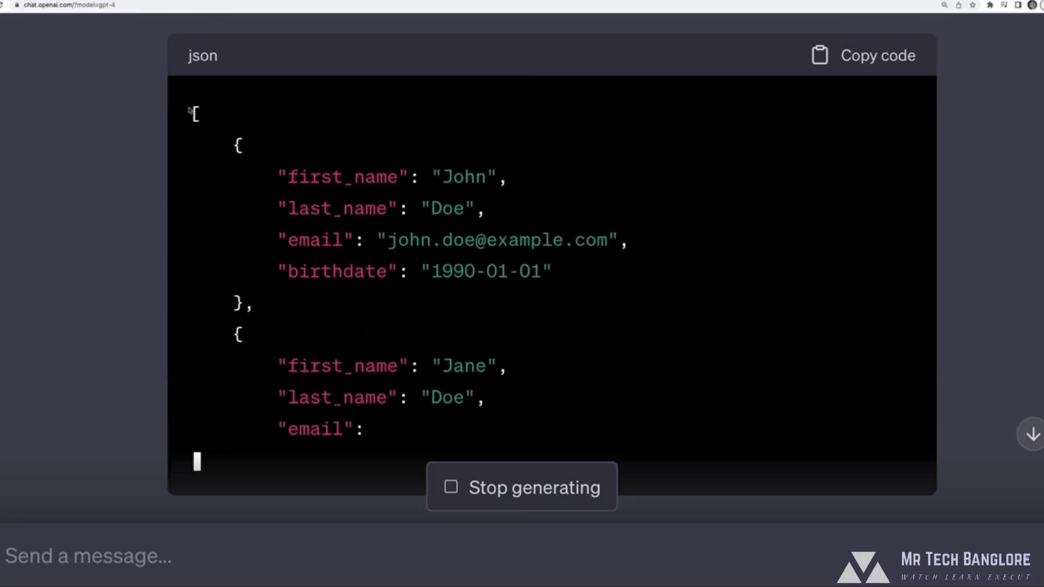
# Select the opening bracket and first user object of the streamed JSON reply.
pyautogui.moveTo(190, 113); pyautogui.dragTo(231, 276)
pyautogui.moveTo(233, 145); pyautogui.dragTo(258, 305)
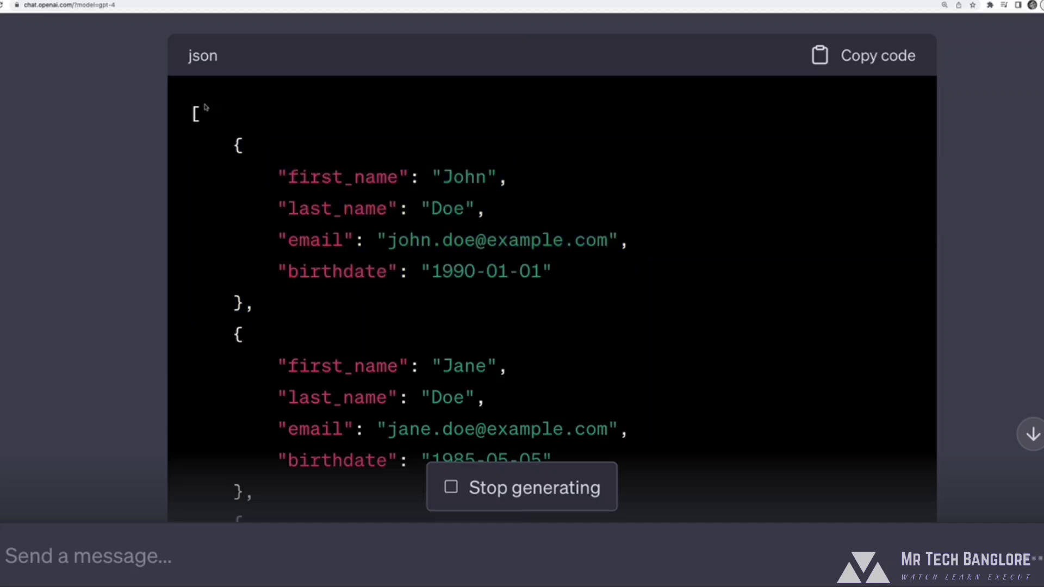
pyautogui.moveTo(196, 108); pyautogui.dragTo(399, 302)
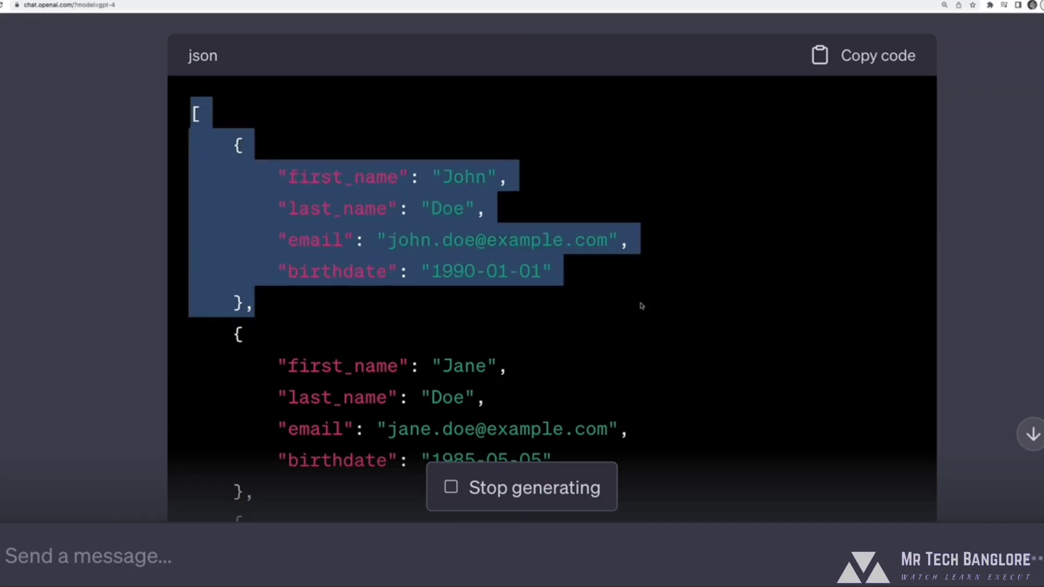
pyautogui.scroll(10, 991, 262)
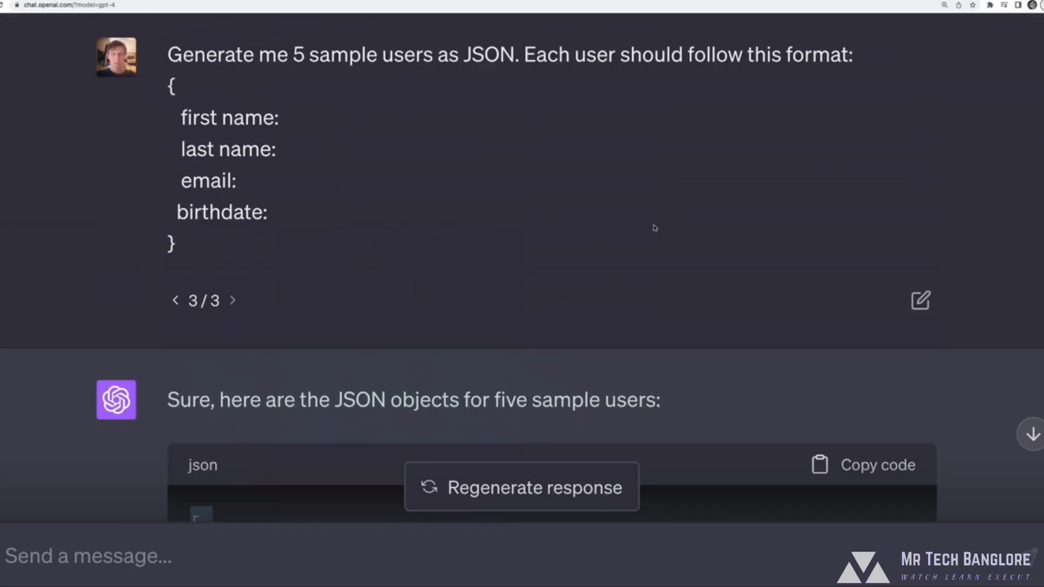
pyautogui.moveTo(168, 125); pyautogui.dragTo(209, 300)
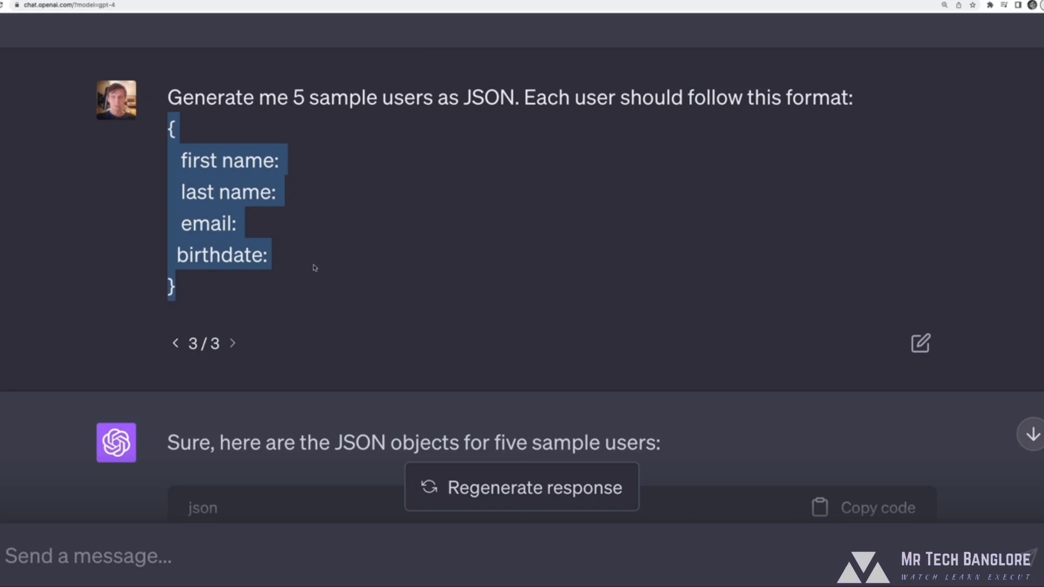
pyautogui.scroll(1, 313, 268)
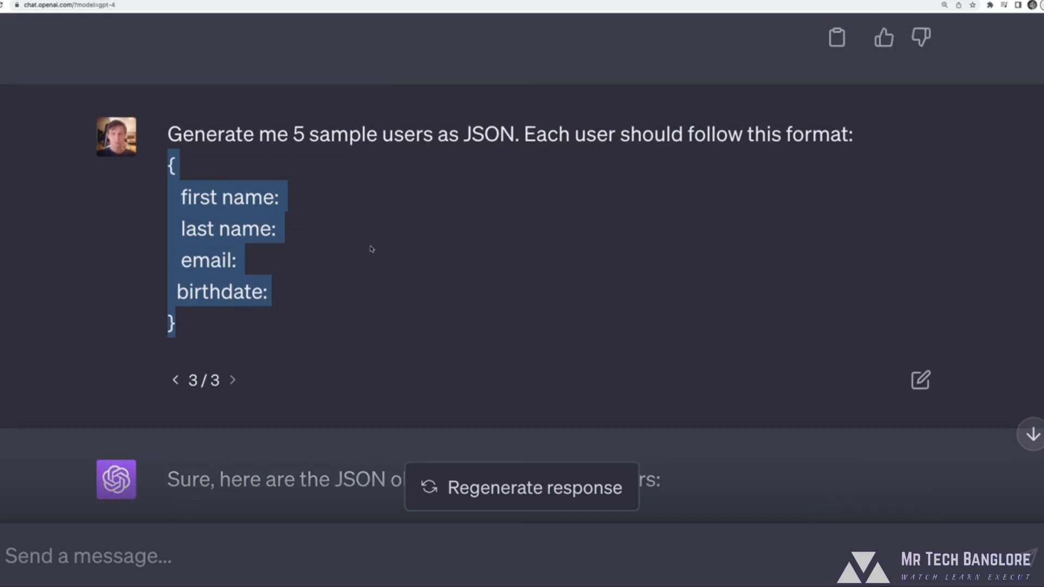
pyautogui.press('super+minus')
pyautogui.press('super+equal')
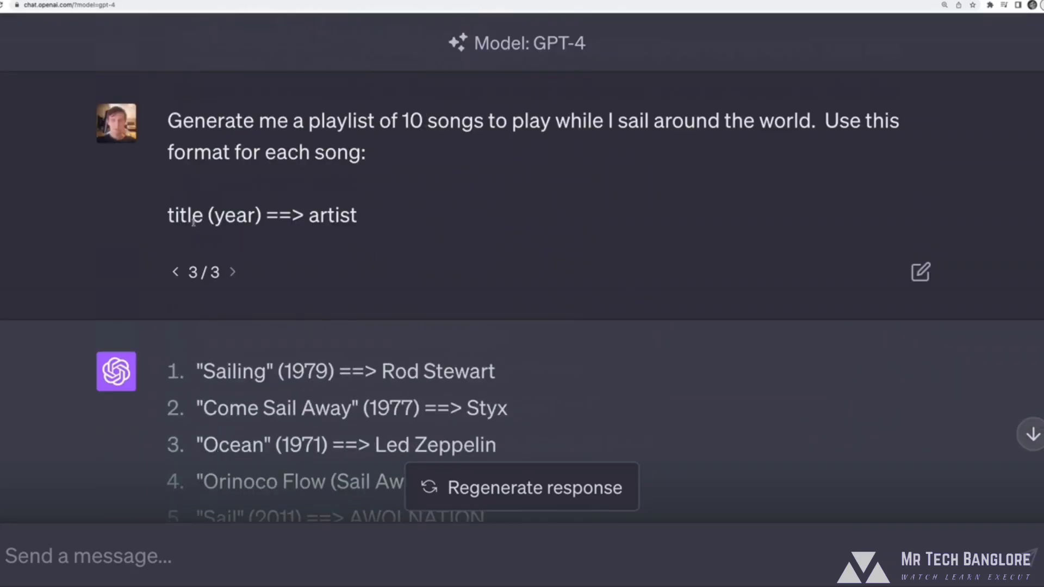
pyautogui.moveTo(193, 222); pyautogui.dragTo(162, 213)
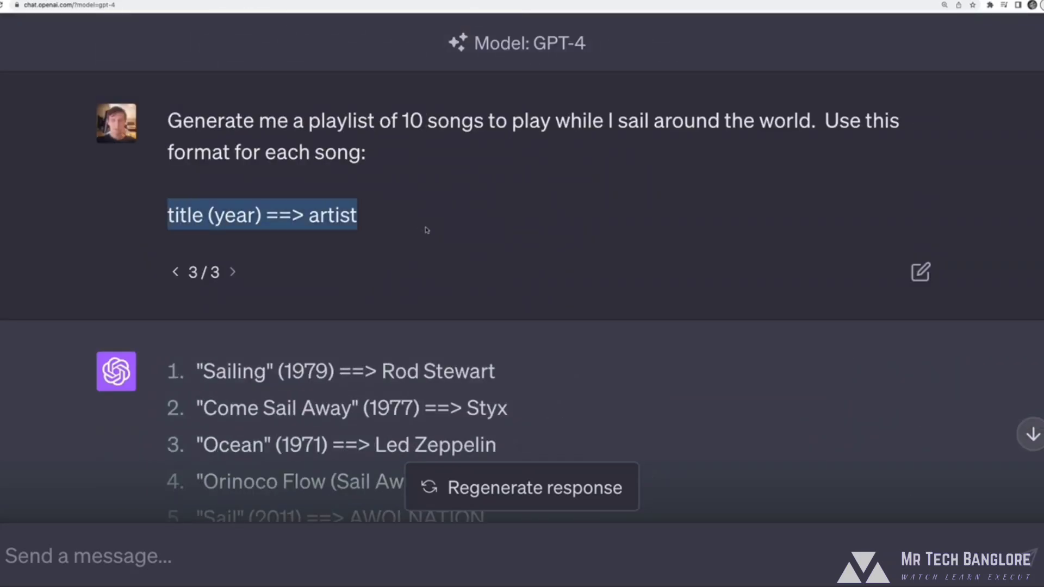
pyautogui.scroll(-8, 427, 230)
pyautogui.scroll(4, 426, 231)
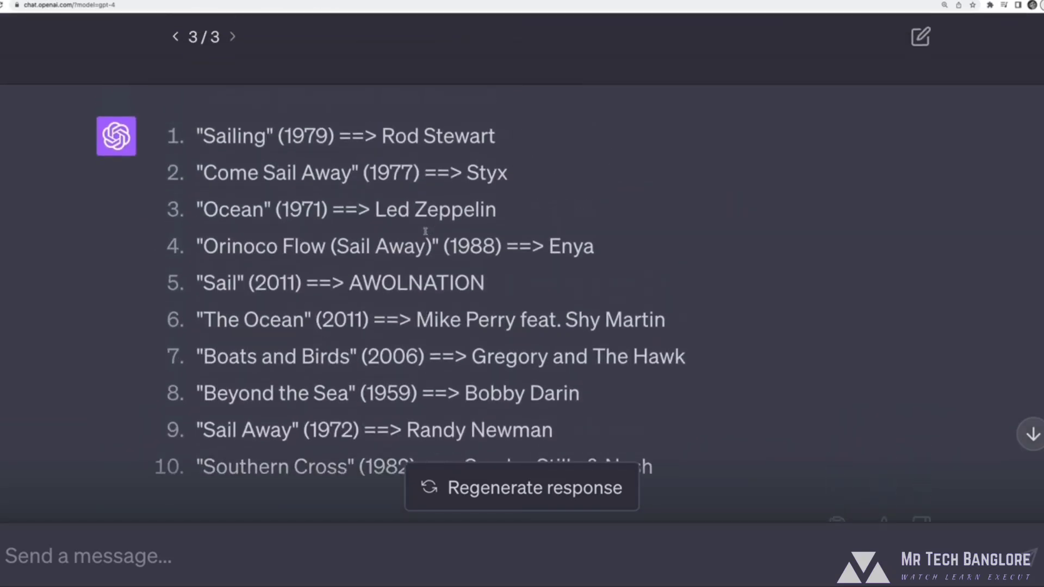
pyautogui.scroll(-10, 427, 233)
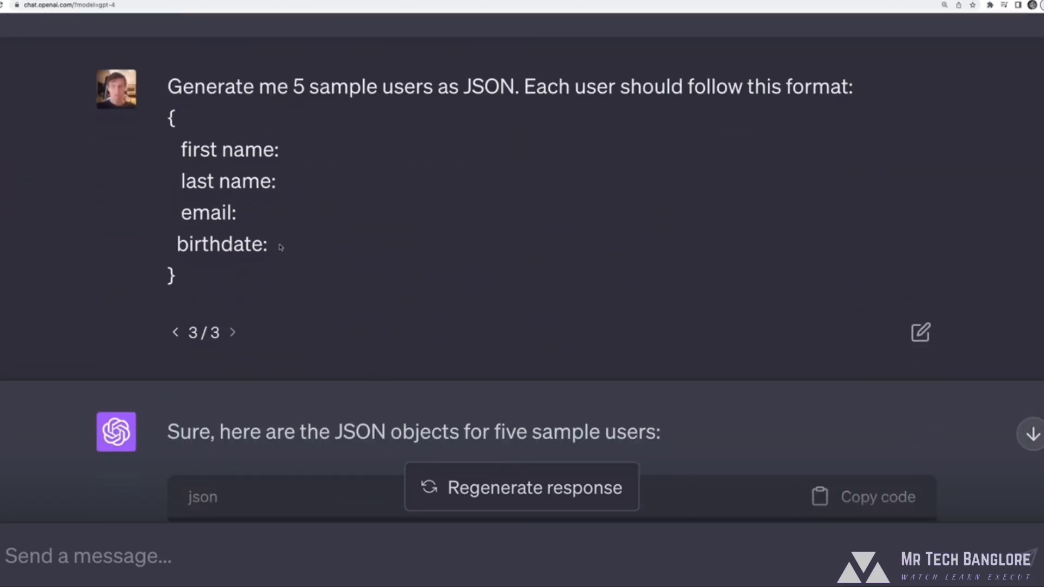
pyautogui.moveTo(274, 280); pyautogui.dragTo(168, 123)
pyautogui.click(311, 246)
pyautogui.scroll(1, 412, 232)
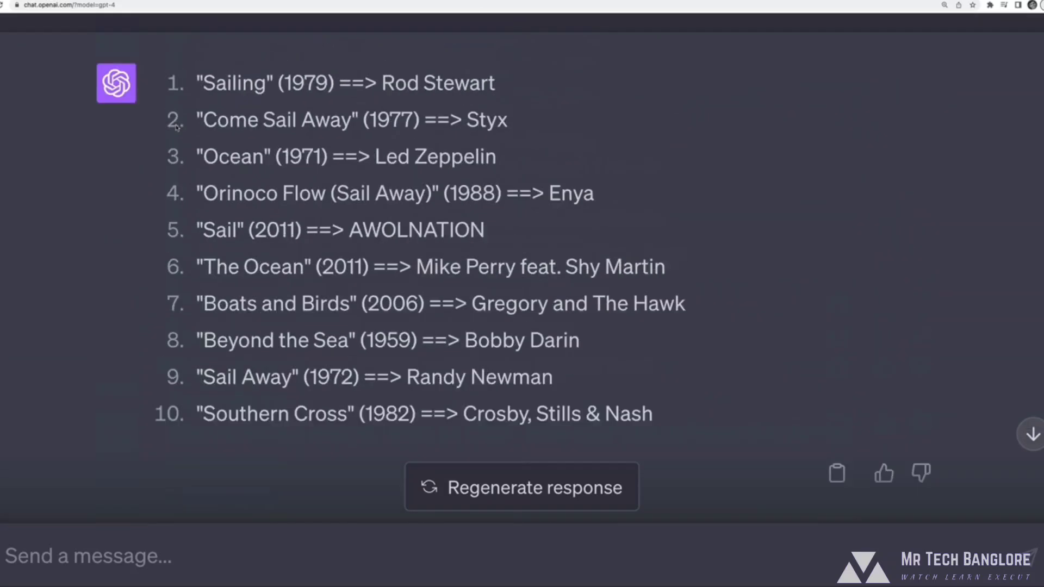
pyautogui.scroll(4, 522, 218)
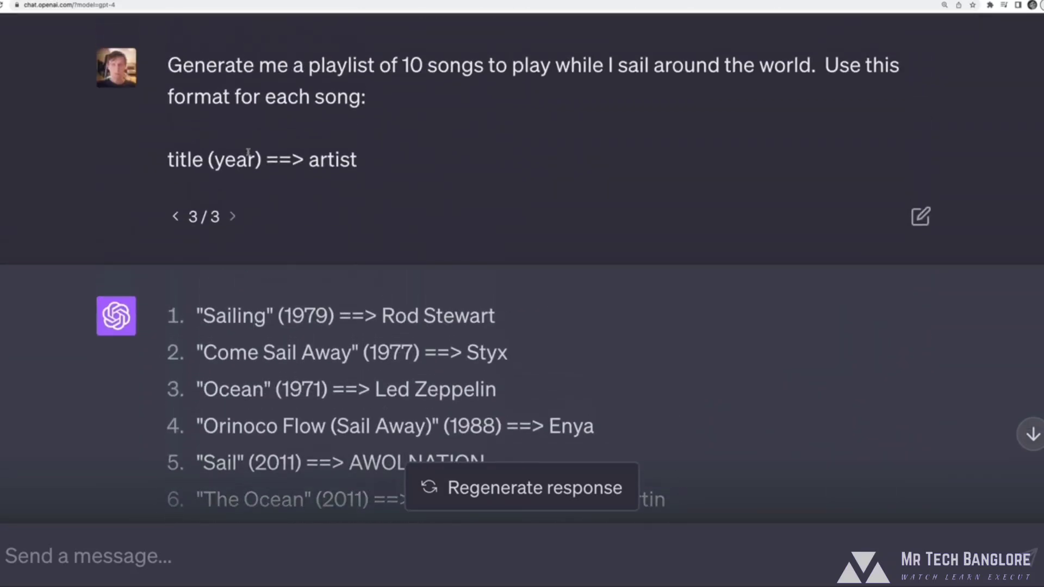
pyautogui.moveTo(266, 159); pyautogui.dragTo(166, 60)
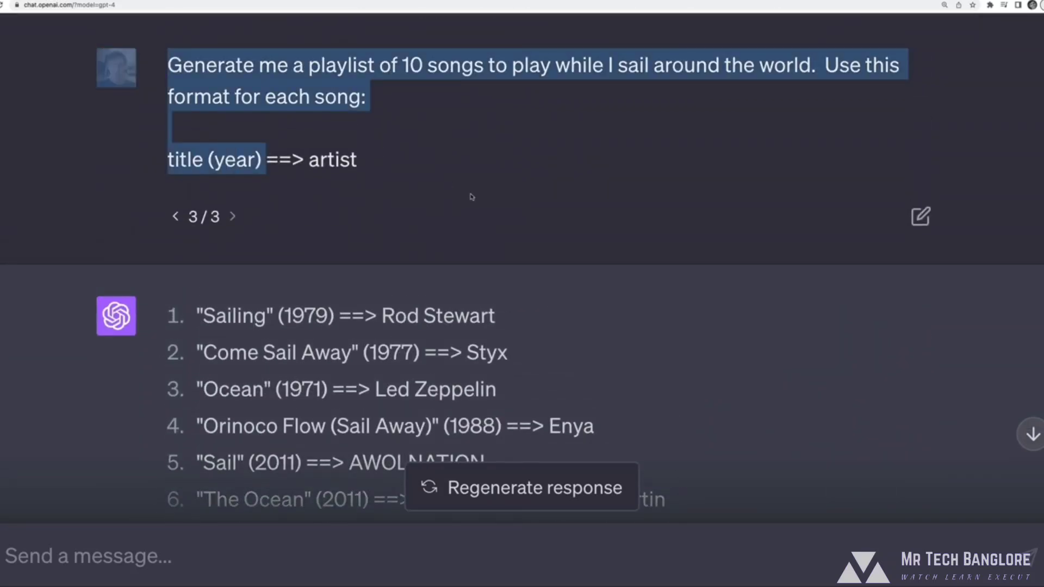